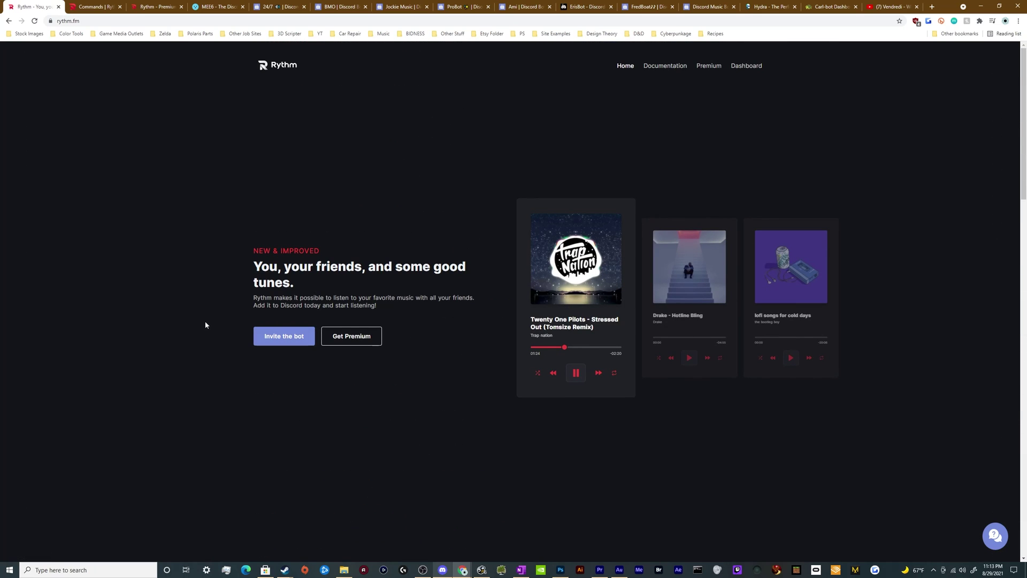
- Invite the Rythm bot to Chupacabra Test Server, authorize all its requested permissions and complete the human verification
click(291, 345)
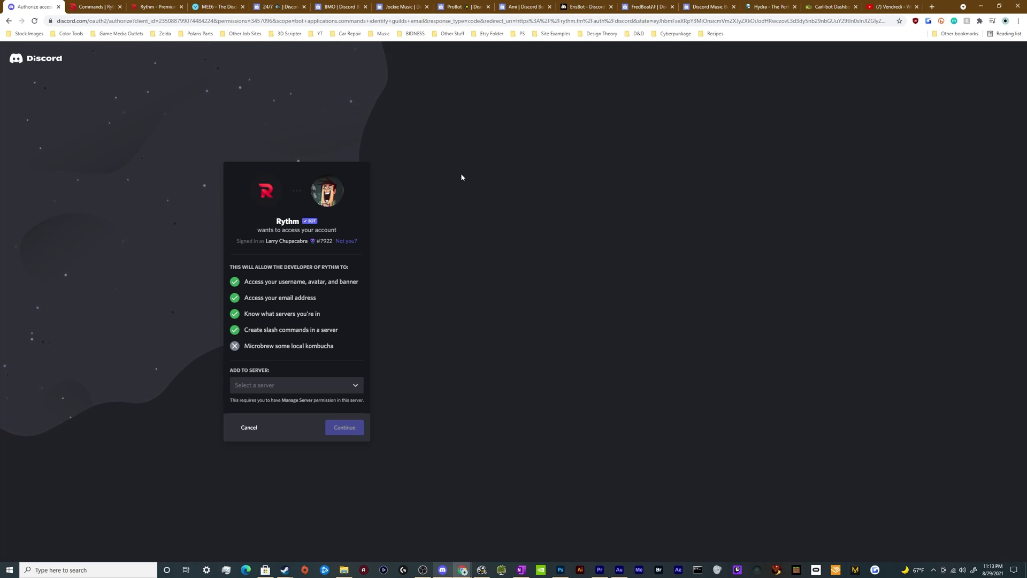
click(354, 388)
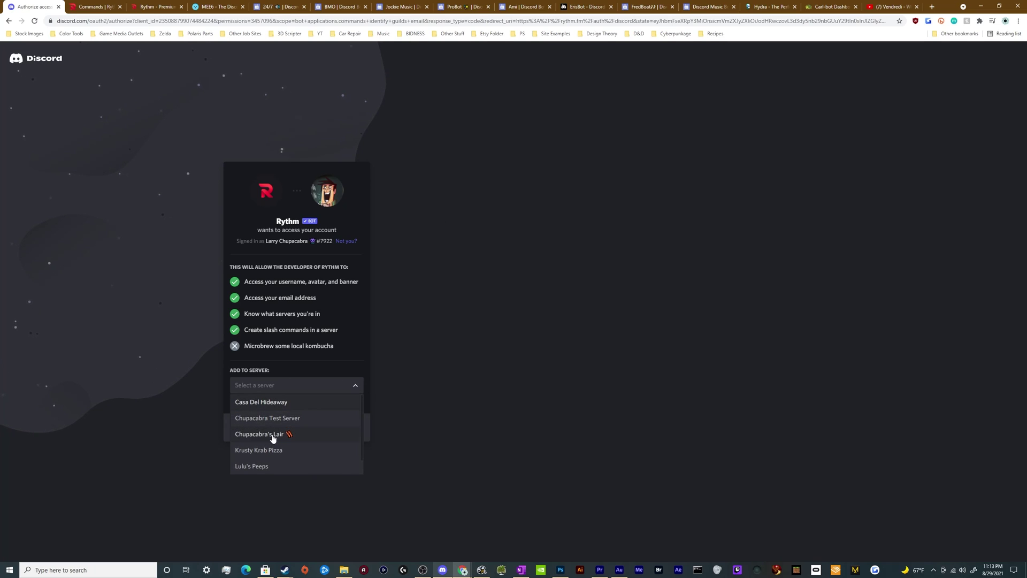
click(287, 420)
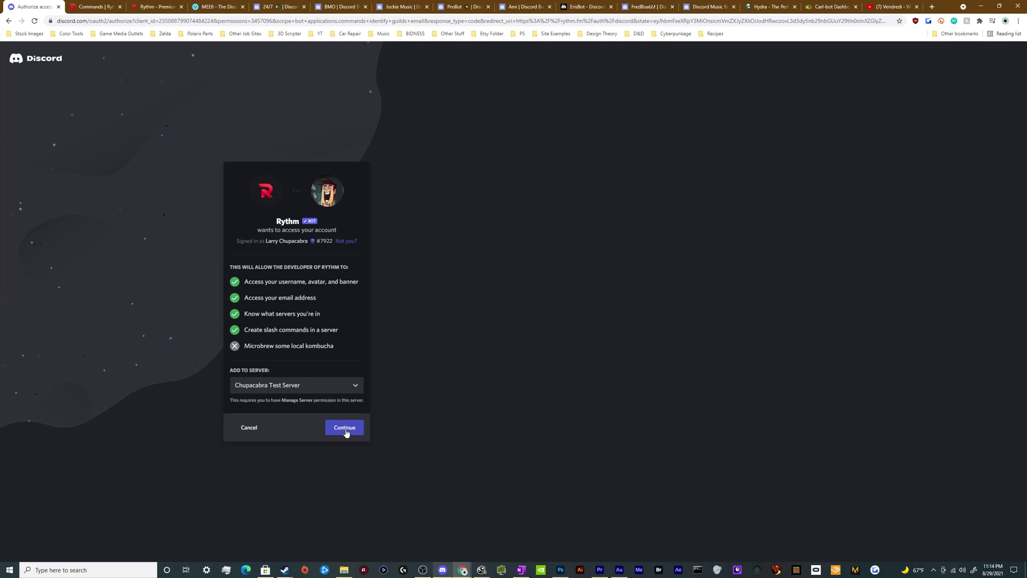
click(346, 428)
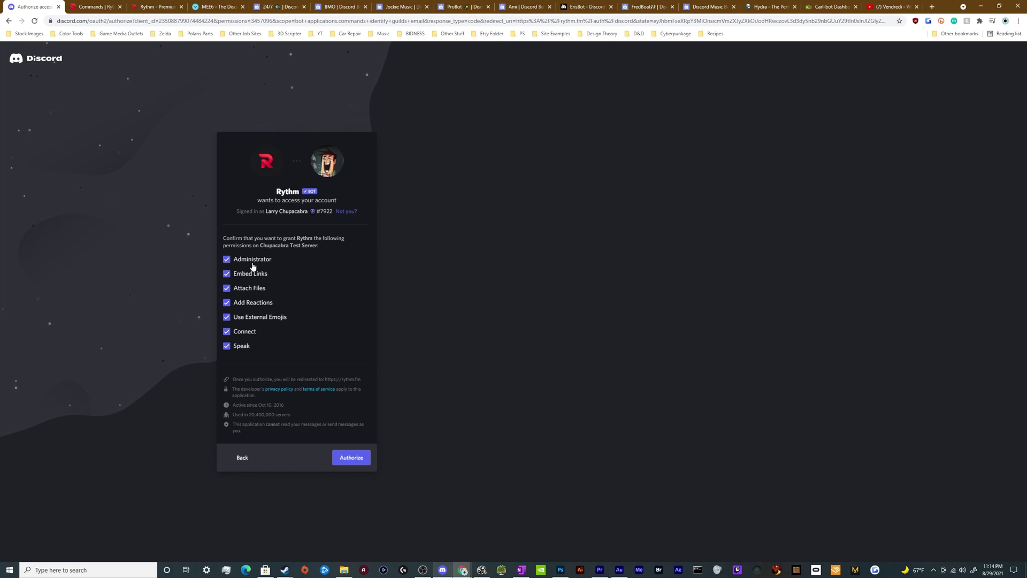
click(352, 457)
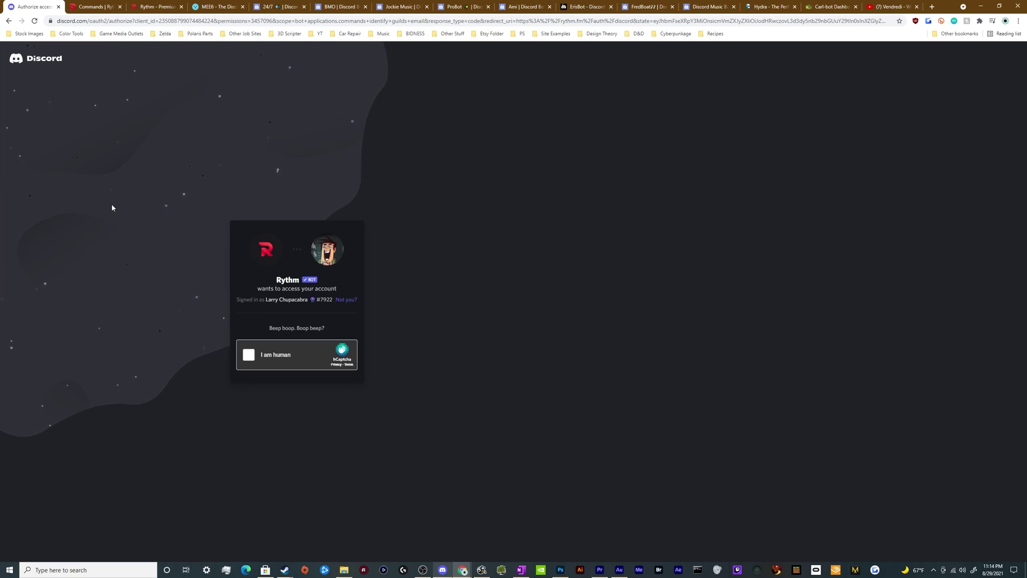
click(248, 356)
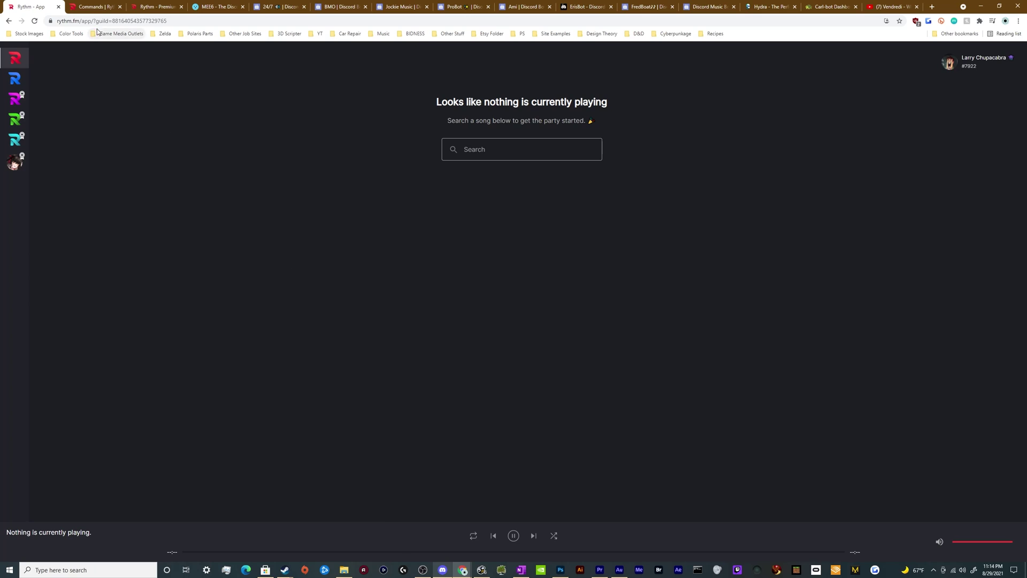
- Open Rythm's Commands documentation, then switch to Discord and view the test server
click(92, 7)
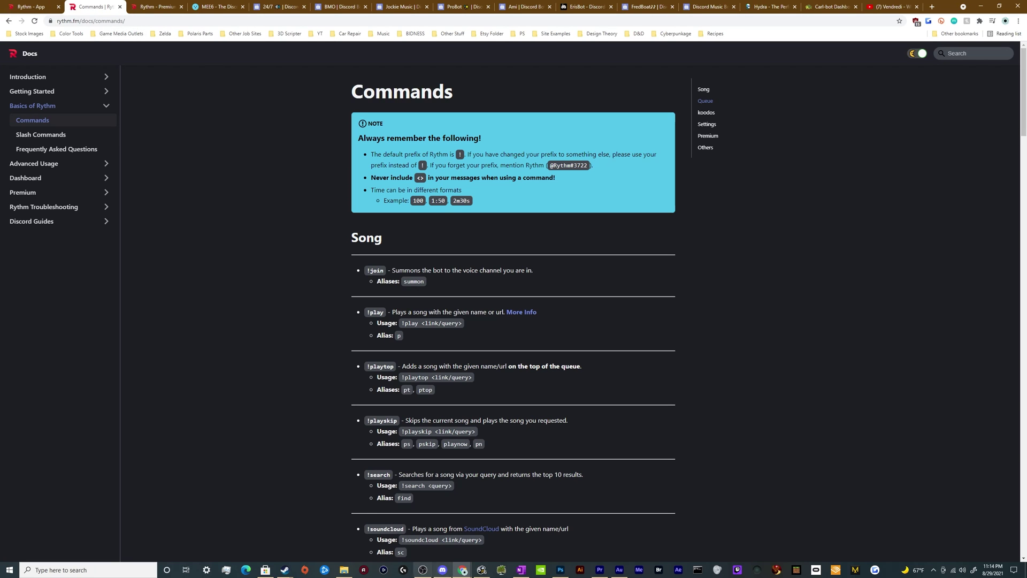
click(442, 570)
click(374, 198)
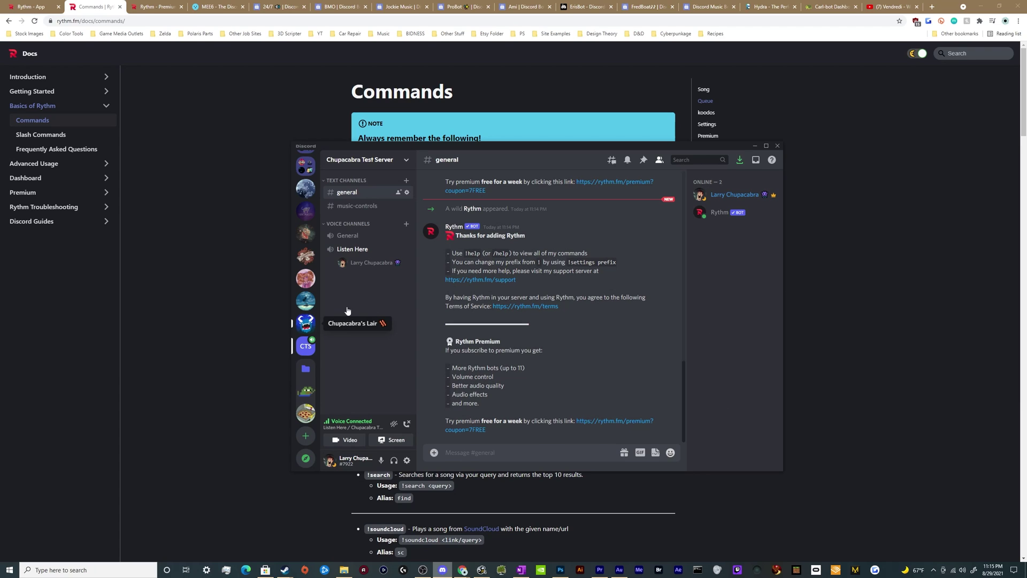
- Look through the bots in the member list of Chupacabra's Lair, then return to Chupacabra Test Server
click(305, 323)
scroll(730, 311, down, 2)
scroll(730, 315, down, 2)
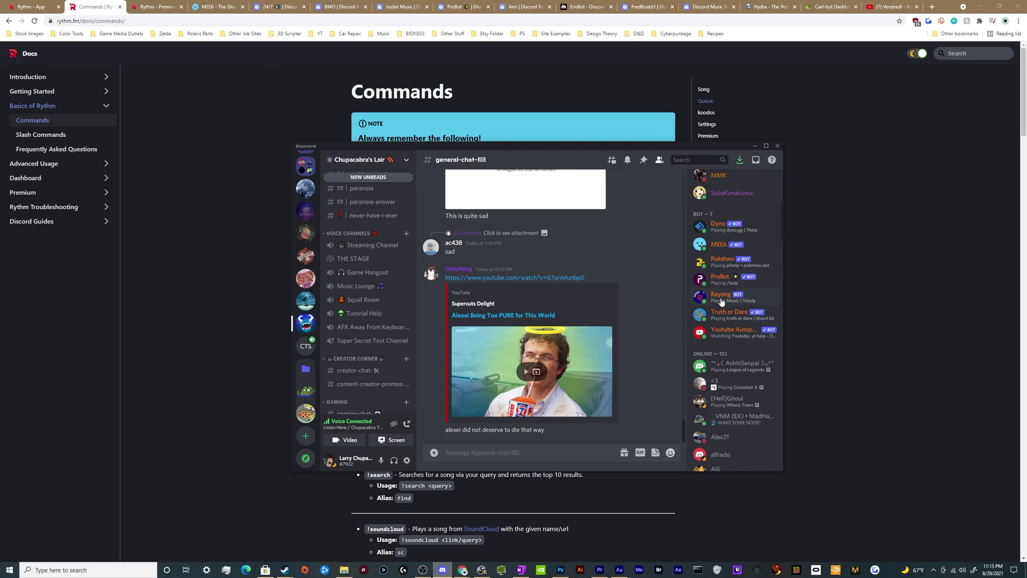
click(305, 346)
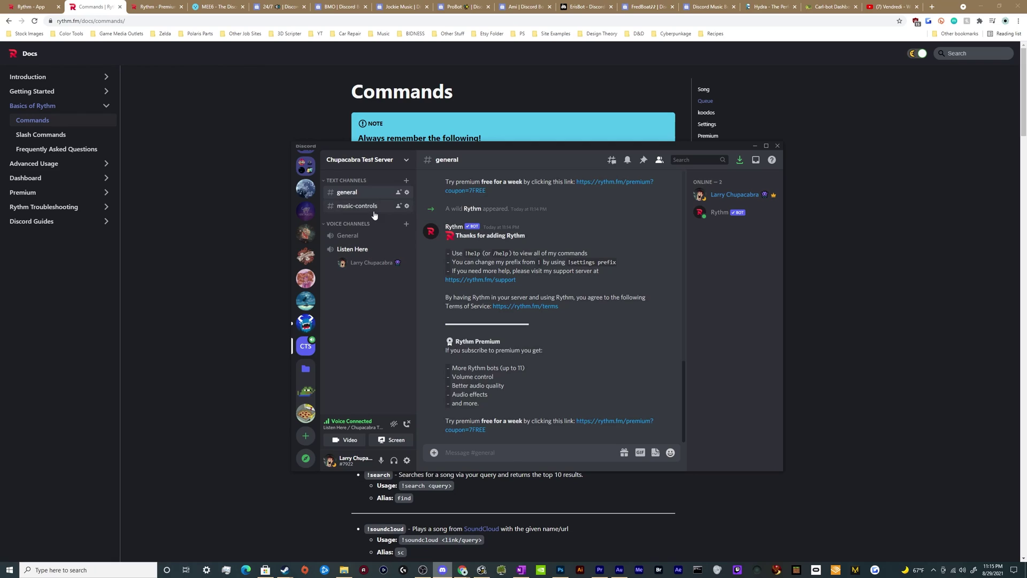
- Send the !help command to Rythm in the music-controls channel
click(357, 206)
text(!he)
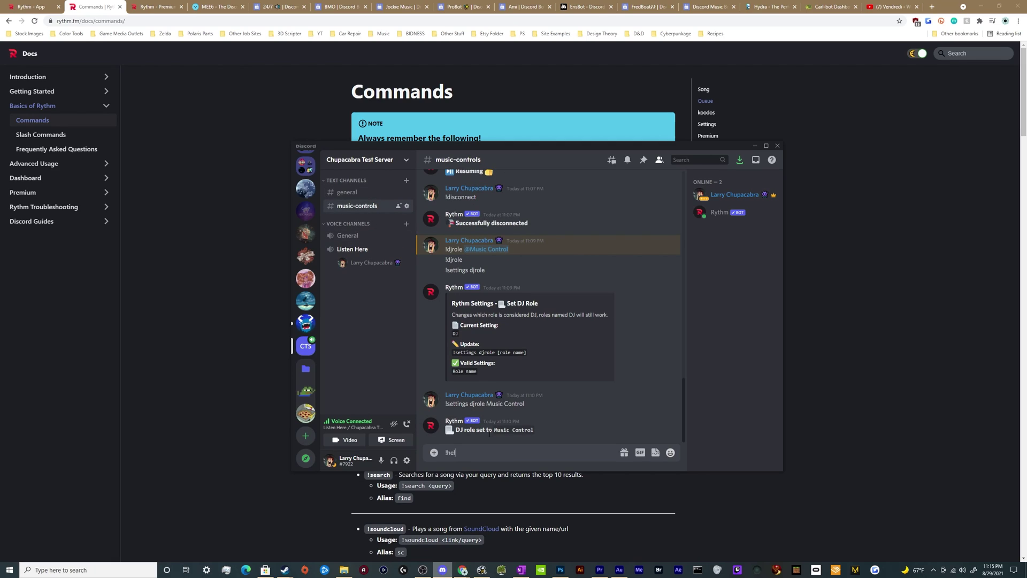
text(lp)
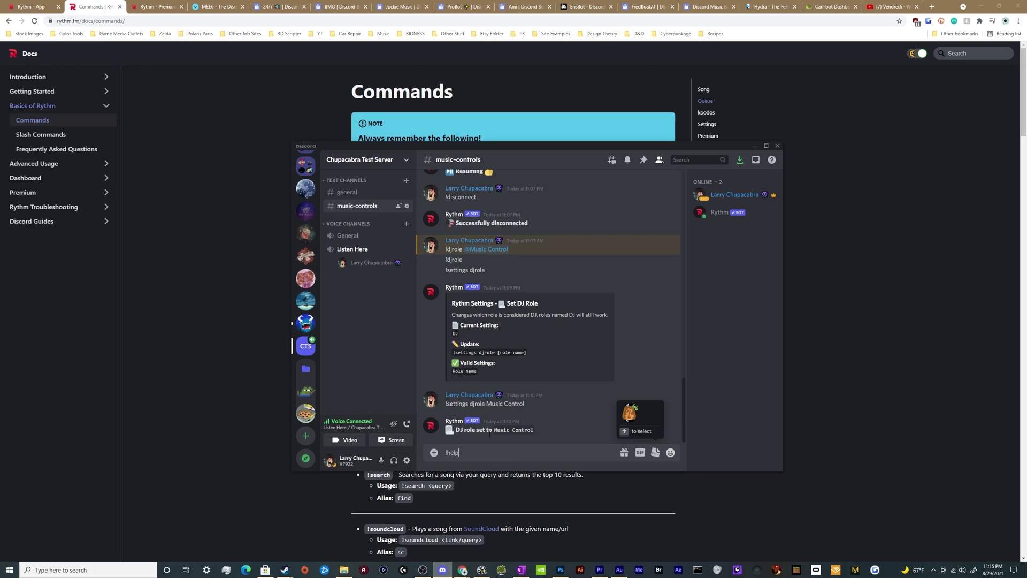
key(Return)
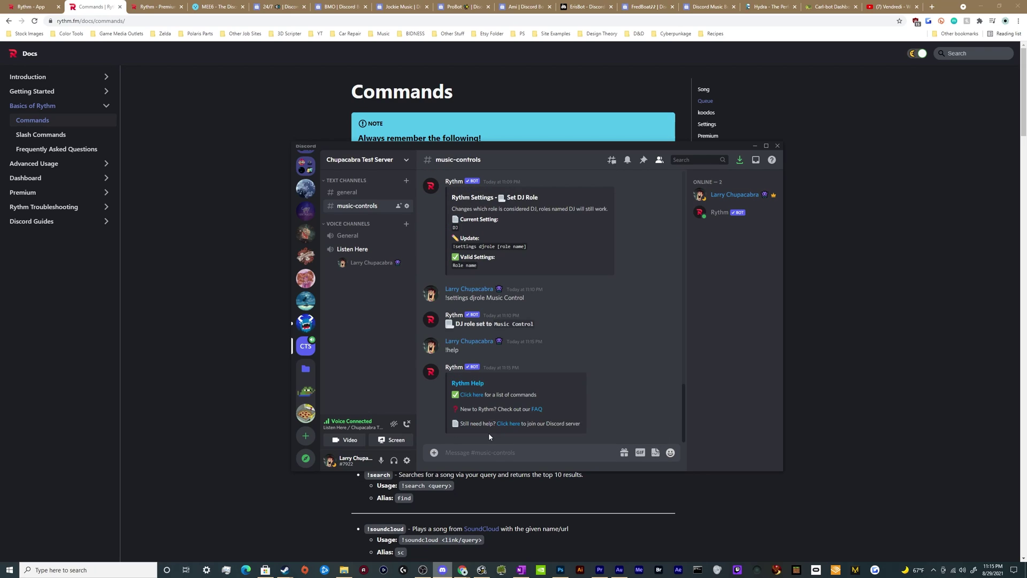
click(213, 338)
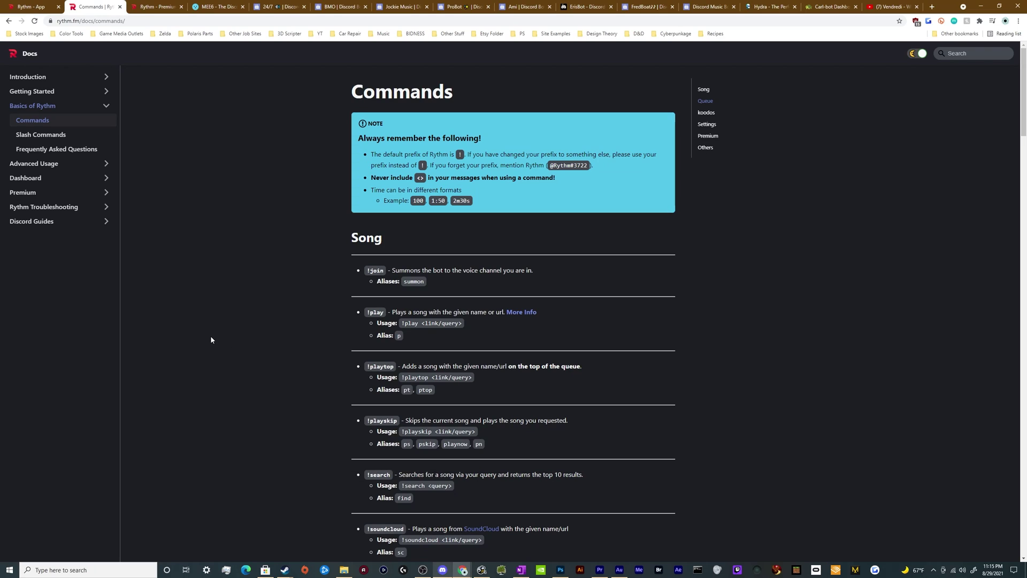
click(442, 570)
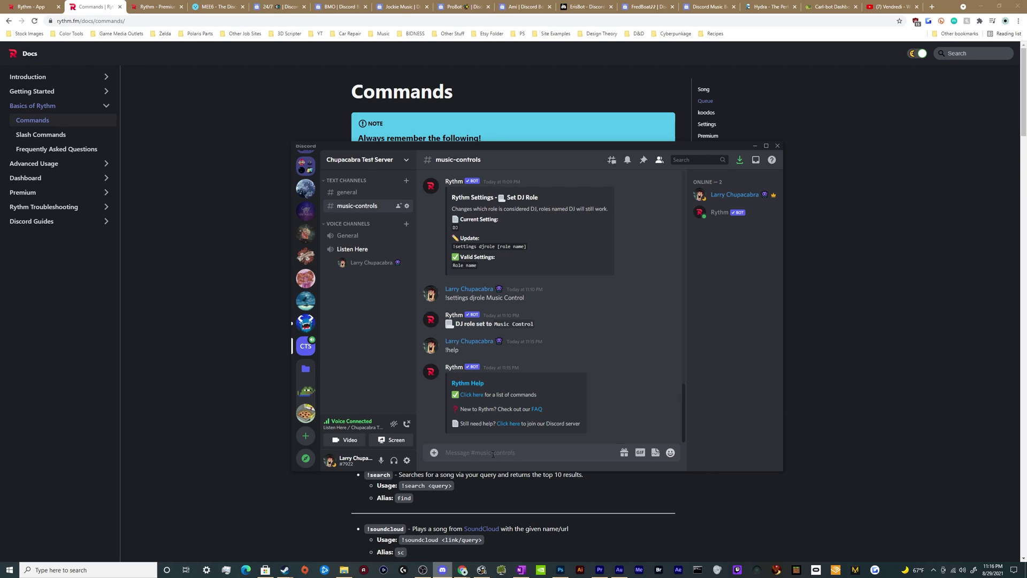
text(!play)
text(https://www.youtube.com/watch?v=VsnfF7-DgwY)
key(Return)
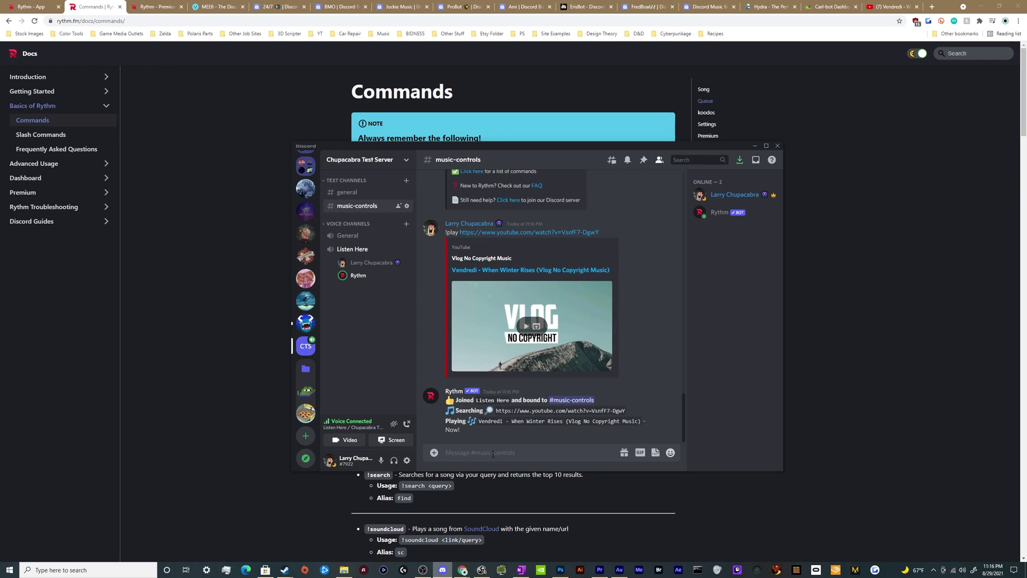
- Pause the current song with !pause, and send the !stop command as well
text(!pause)
key(Return)
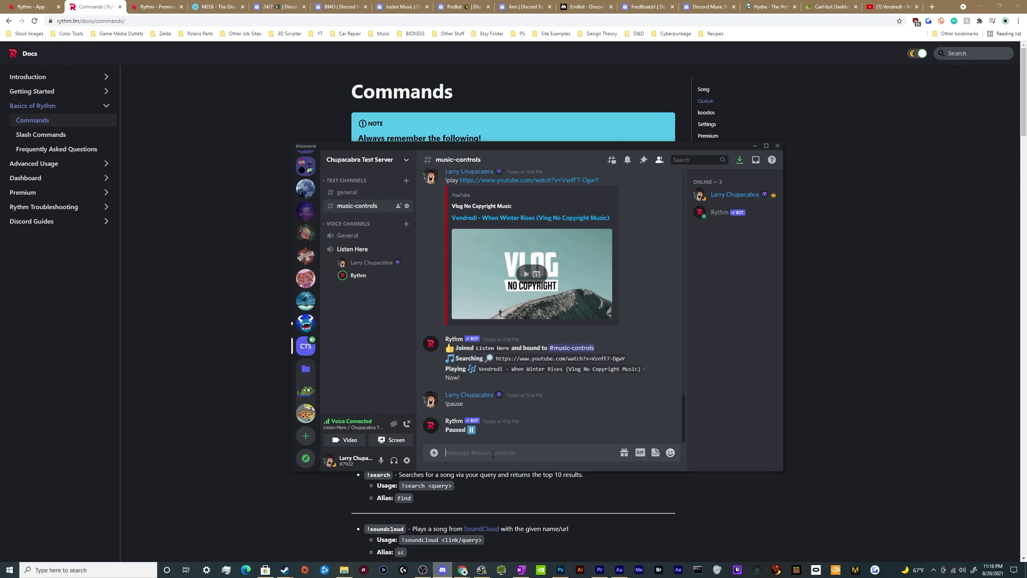
text(!stop)
key(Return)
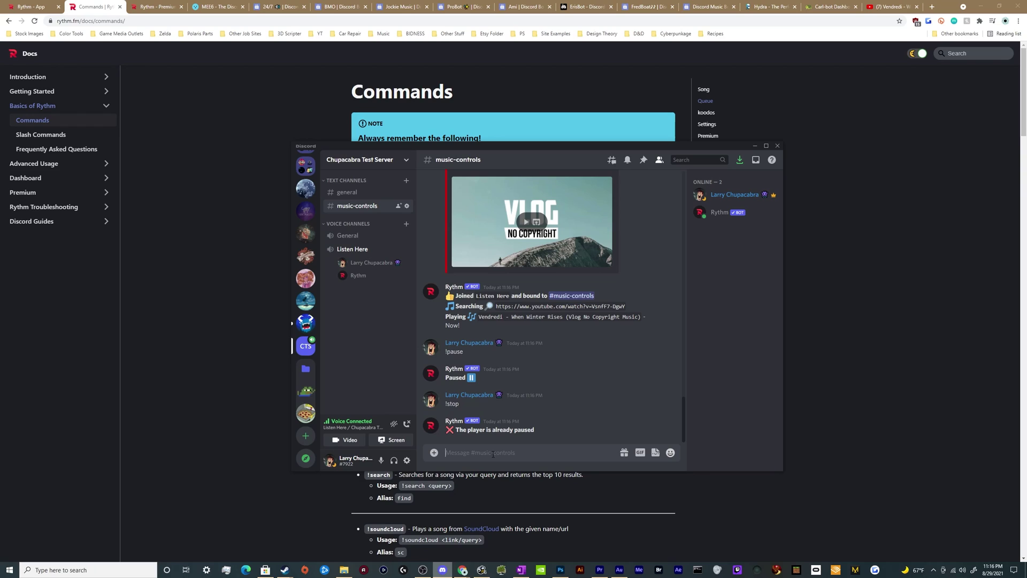
- Resume the song with !play, then remove Rythm from the voice channel with !disconnect
text(!play)
key(Return)
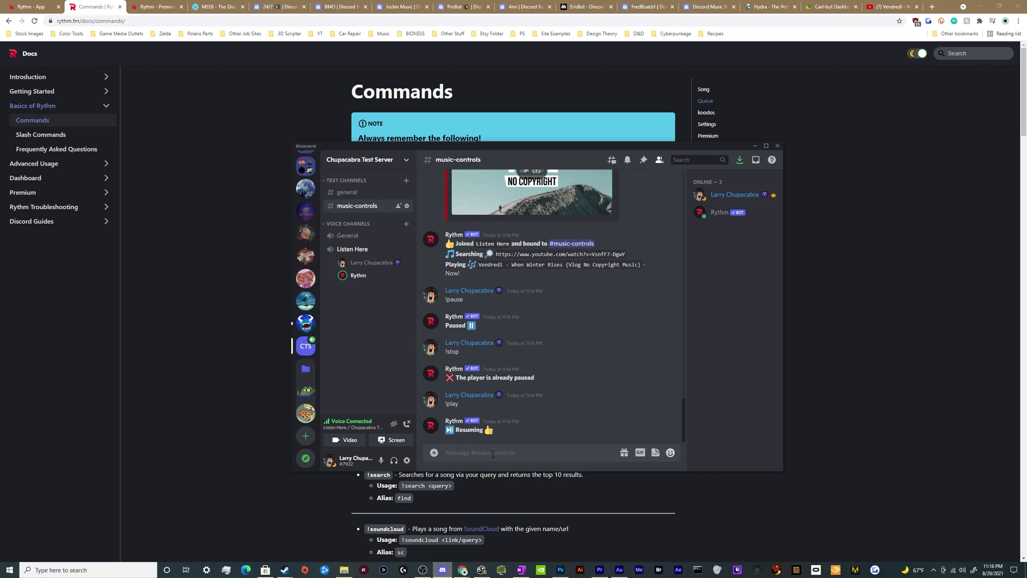
text(!disconnect)
key(Return)
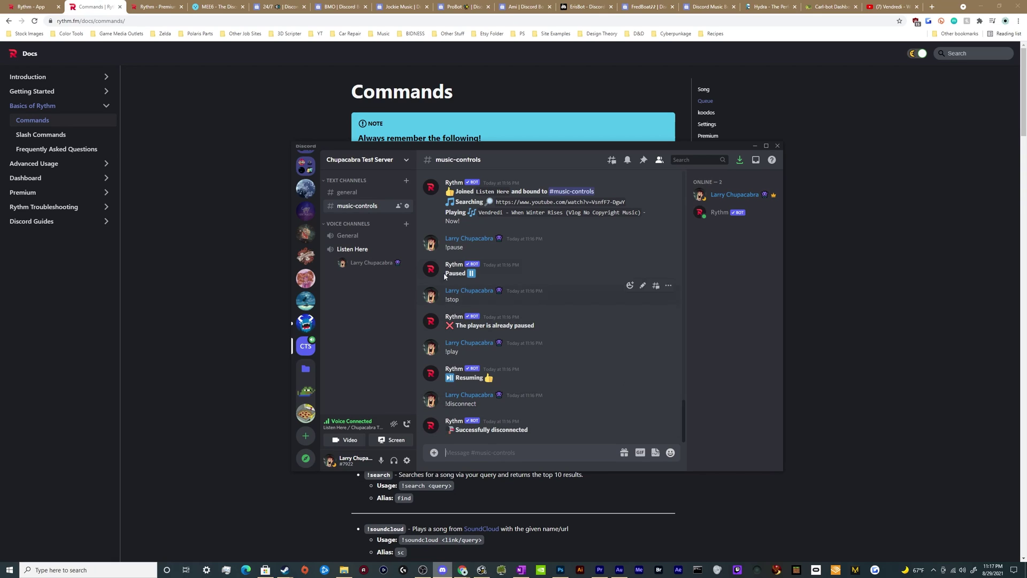
- Create an orange role named DJ in the server settings without adding members, and leave the settings
click(403, 161)
click(364, 212)
click(350, 203)
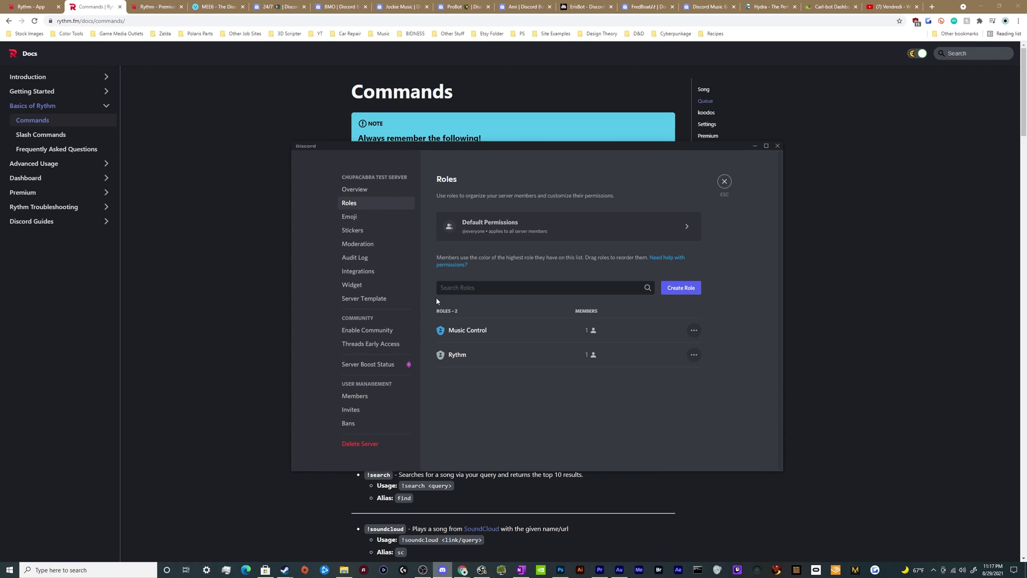
click(681, 288)
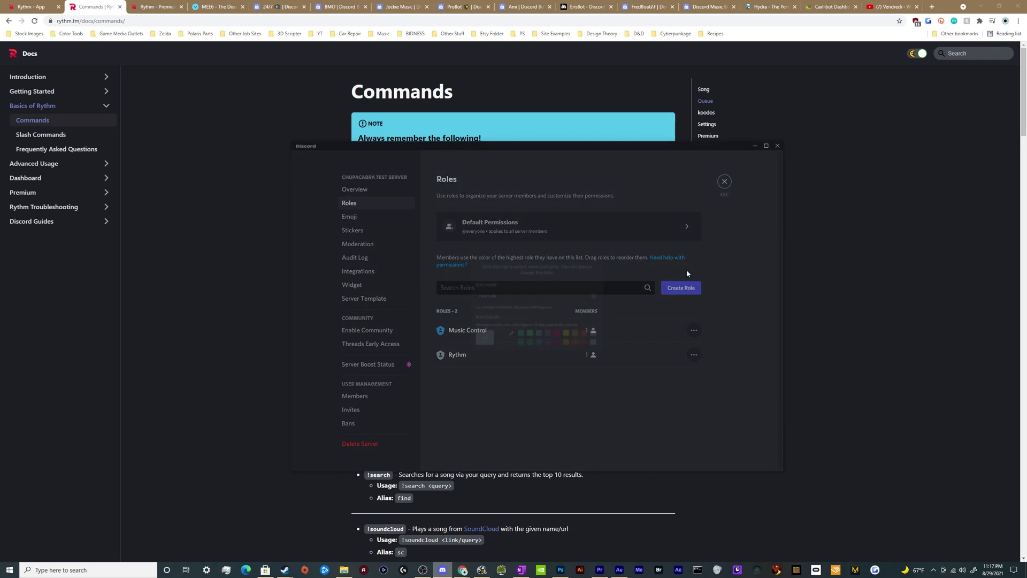
triple_click(557, 291)
text(DJ)
click(590, 351)
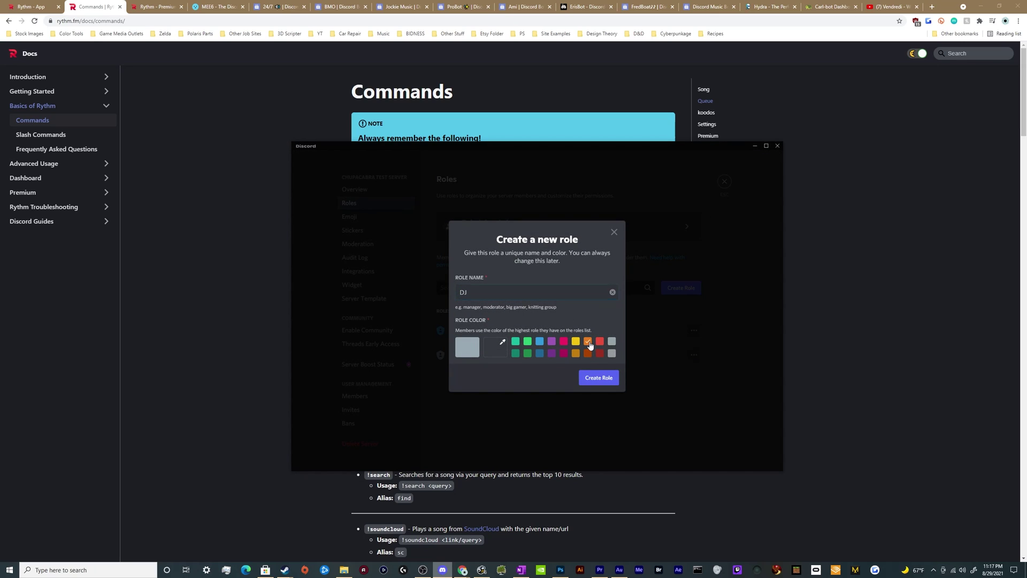
click(595, 377)
click(590, 416)
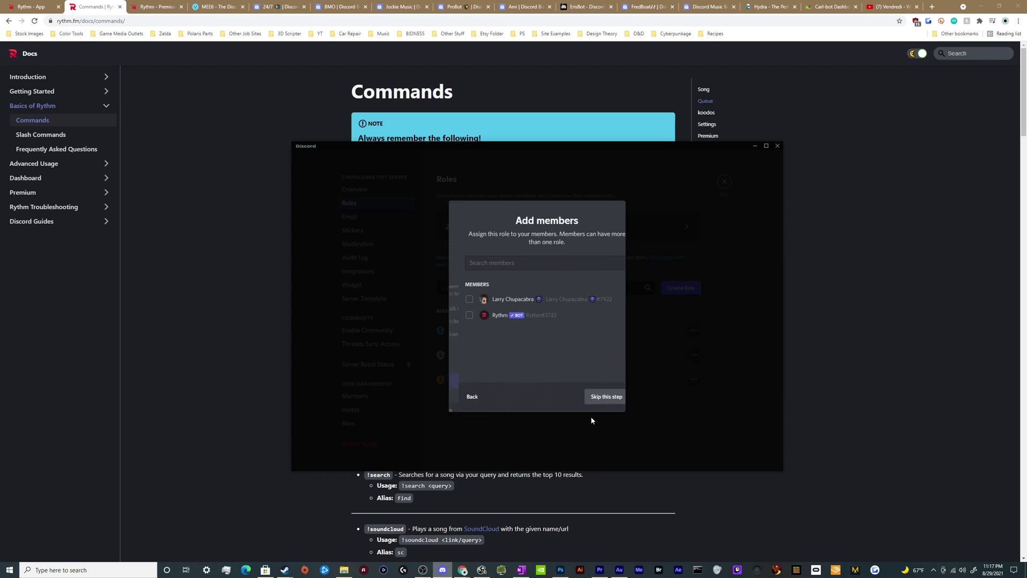
click(588, 398)
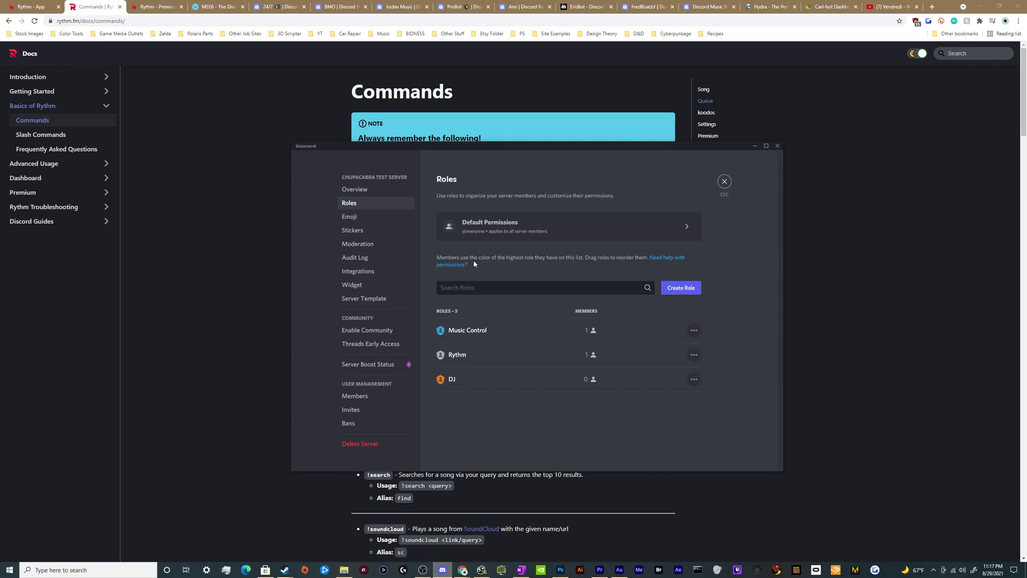
click(722, 186)
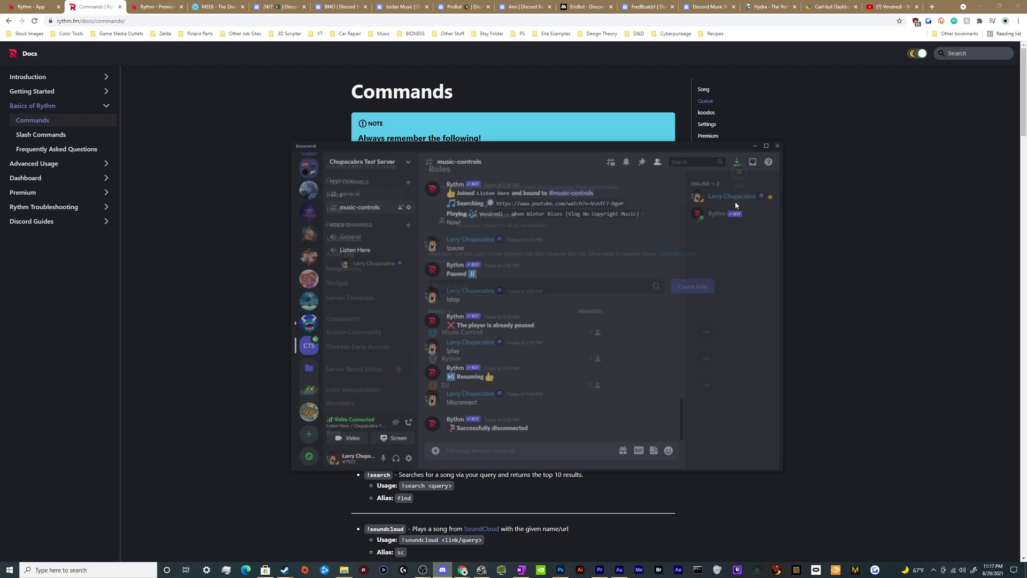
- Assign the DJ role to the server owner from their member profile
click(733, 195)
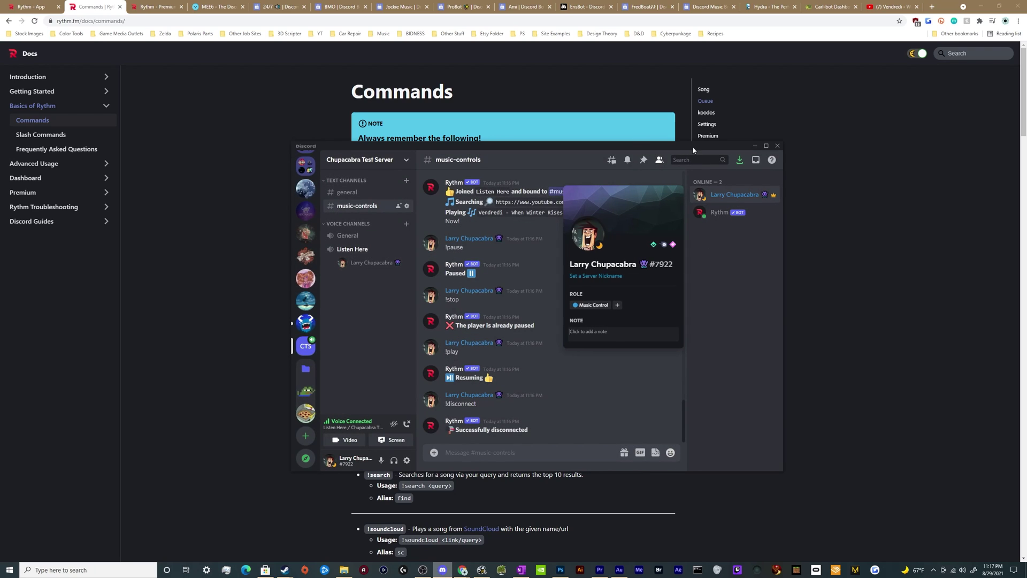
click(617, 305)
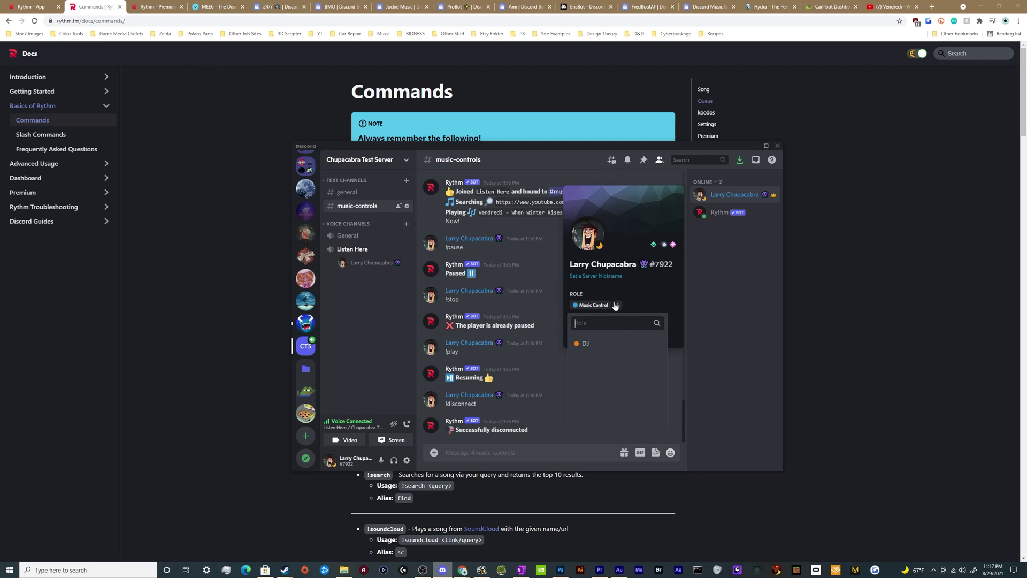
click(585, 343)
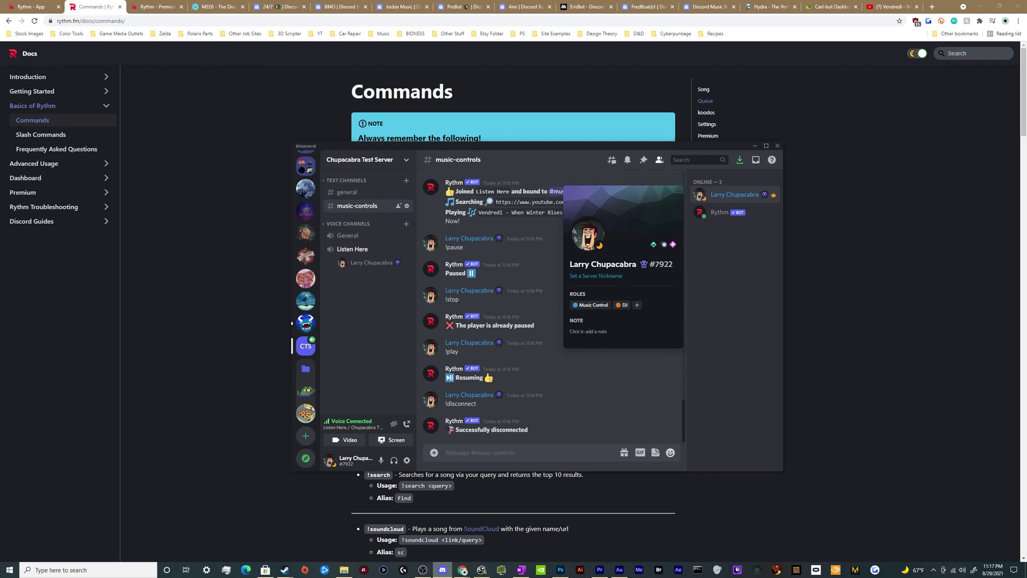
click(742, 300)
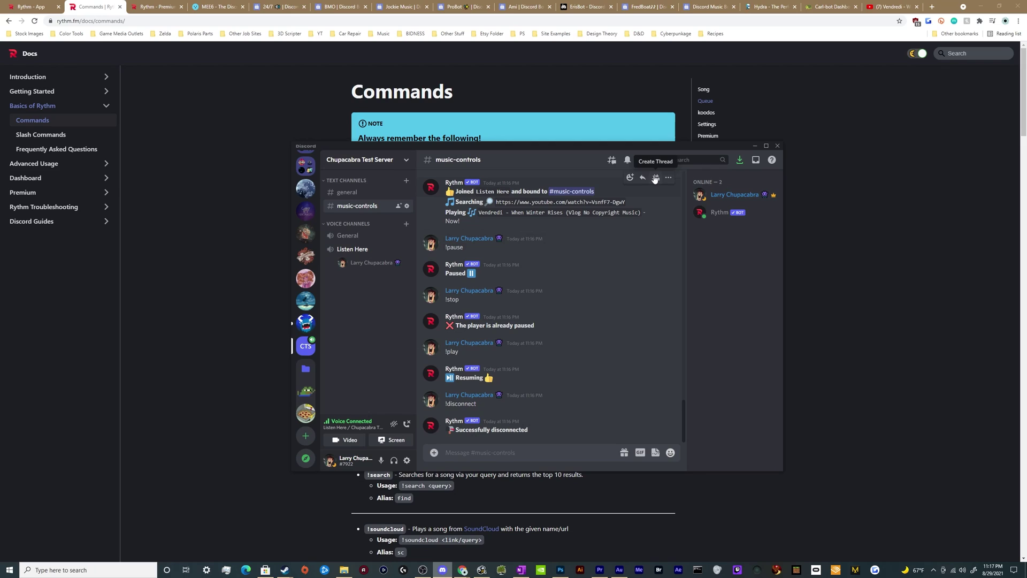
- Review the song commands in Rythm's documentation, highlighting !forceskip and its DJ role note, then return to Discord
click(843, 303)
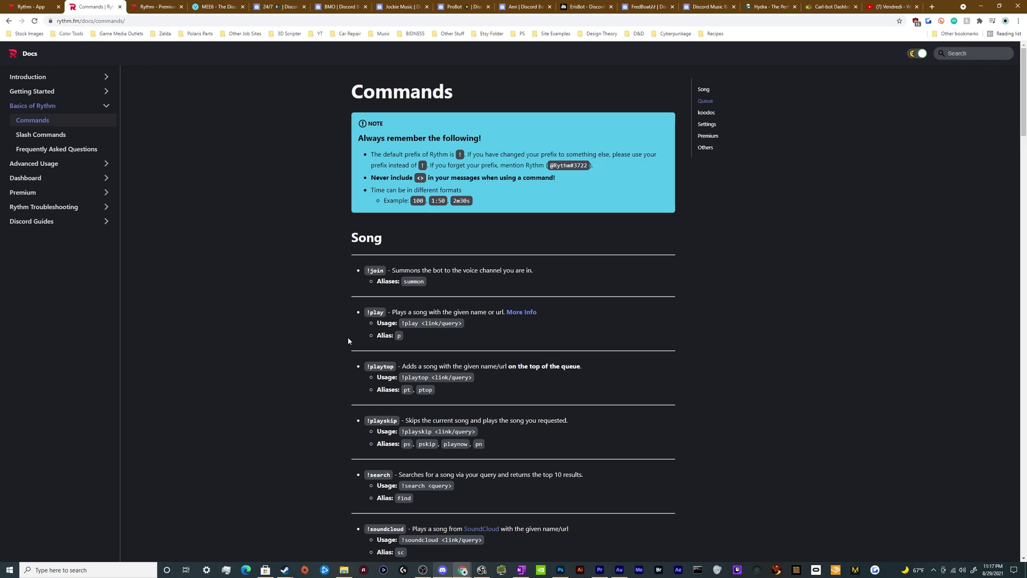
scroll(348, 340, down, 9)
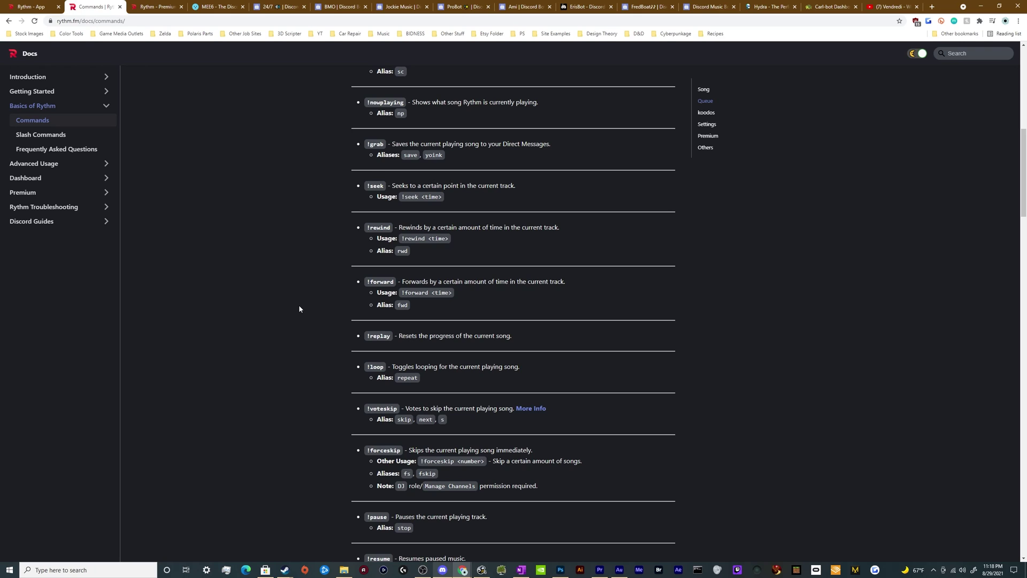
scroll(299, 309, down, 6)
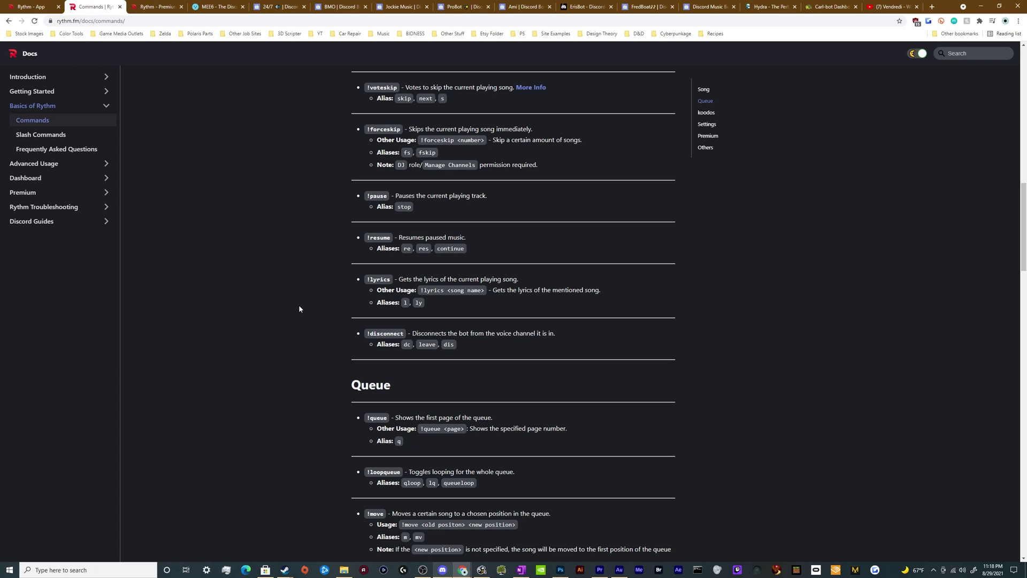
scroll(300, 281, up, 4)
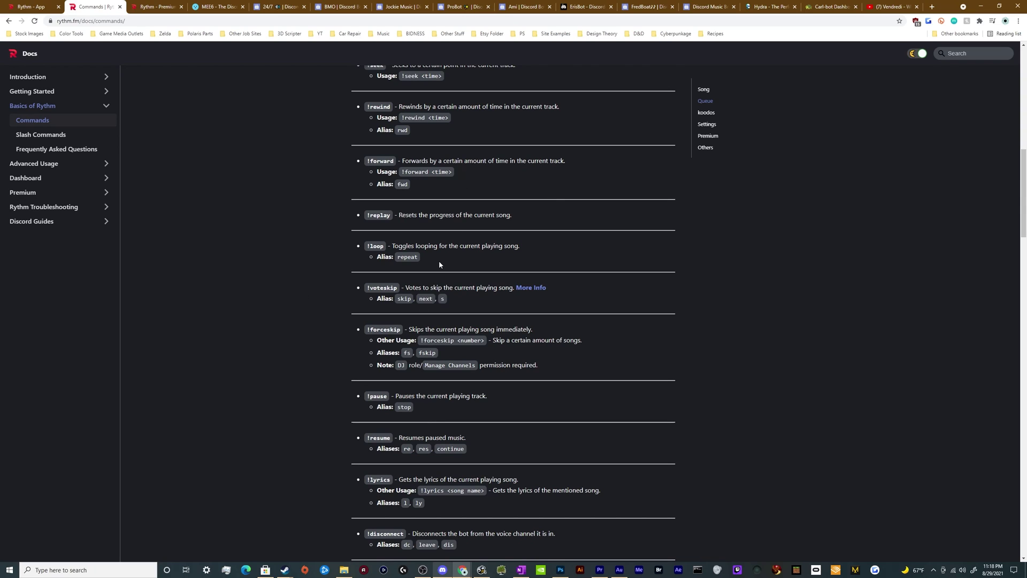
drag(367, 329, 402, 329)
click(318, 365)
drag(398, 365, 404, 365)
click(442, 569)
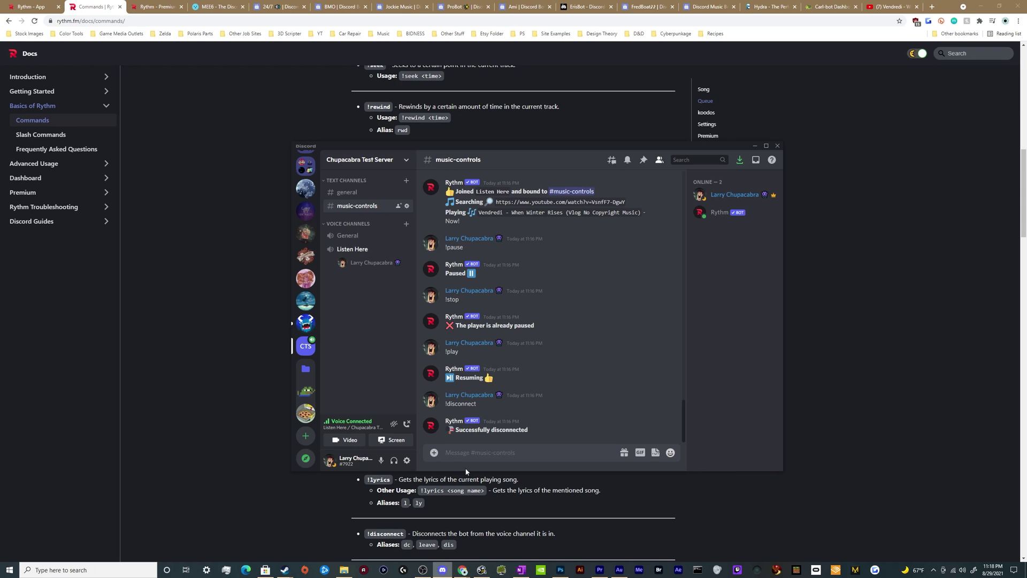
text(!-play)
text(https://www.youtube.com/watch?v=VsnfF7-DgwY)
key(Return)
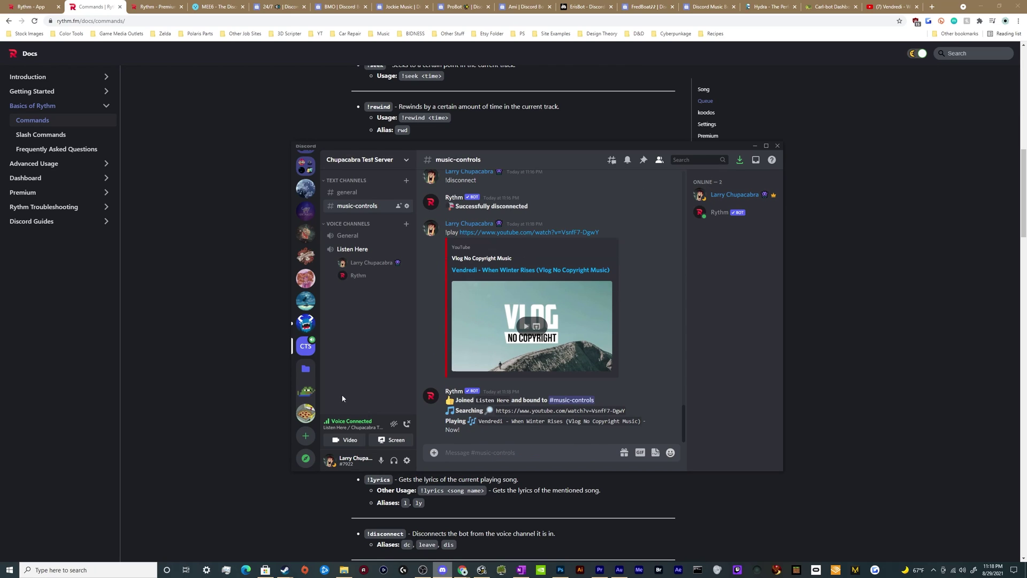
- Switch to Rythm's web dashboard in the browser, then pause and resume the current song from its player
click(201, 302)
click(57, 2)
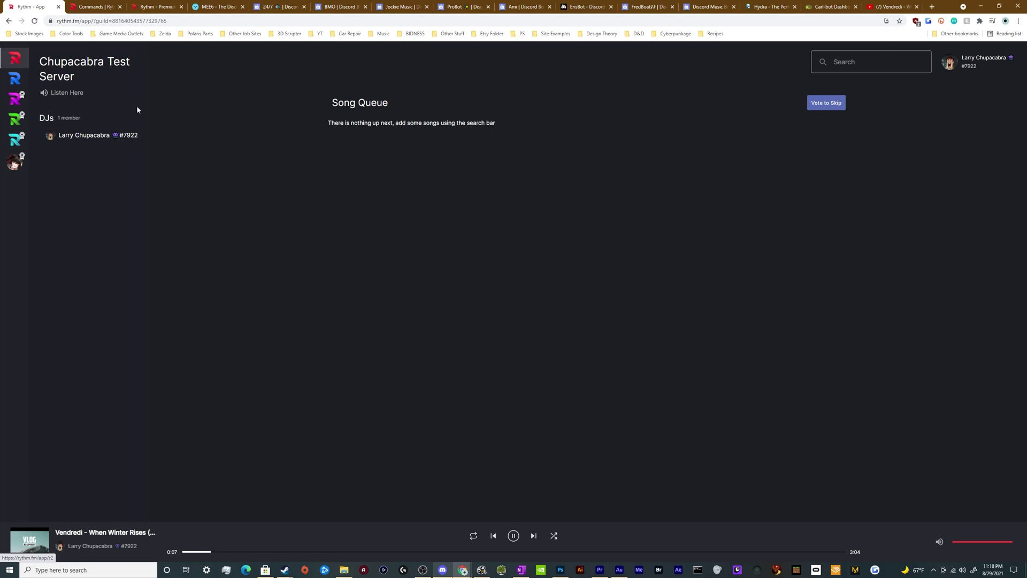
click(21, 80)
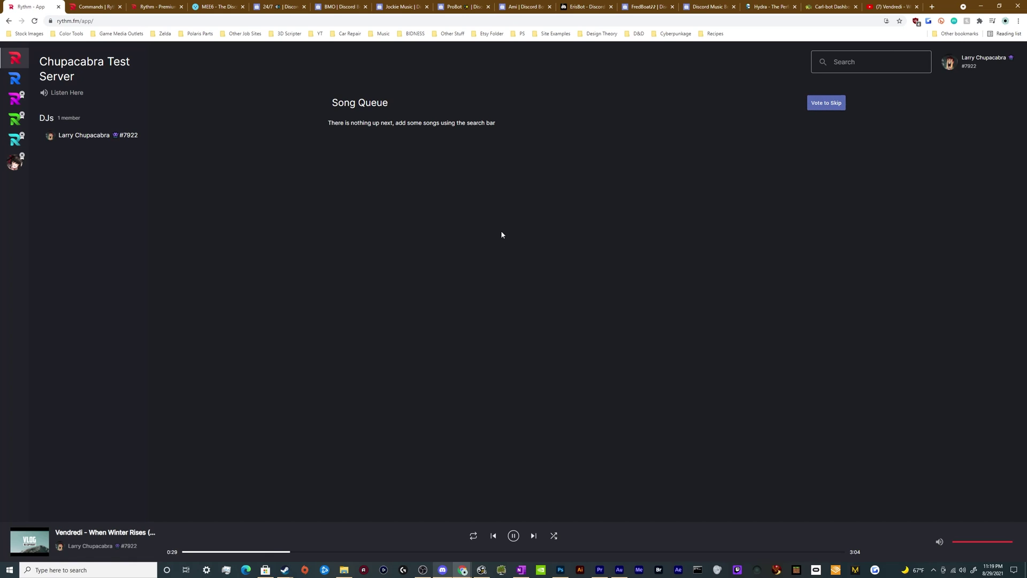
click(513, 537)
click(512, 537)
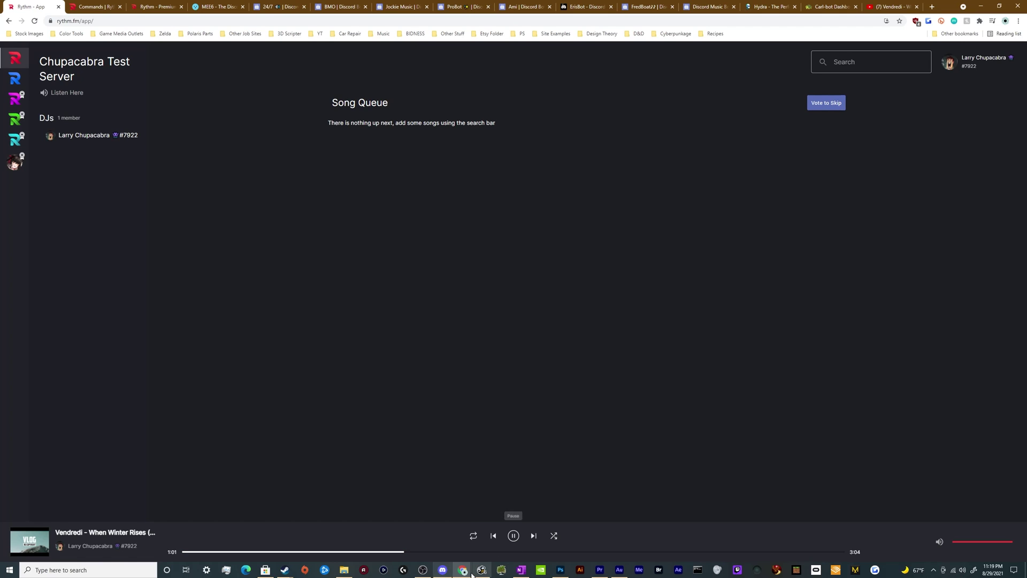
- Check the music-controls channel in Discord, then find the Settings options in Rythm's command documentation
click(443, 570)
click(500, 460)
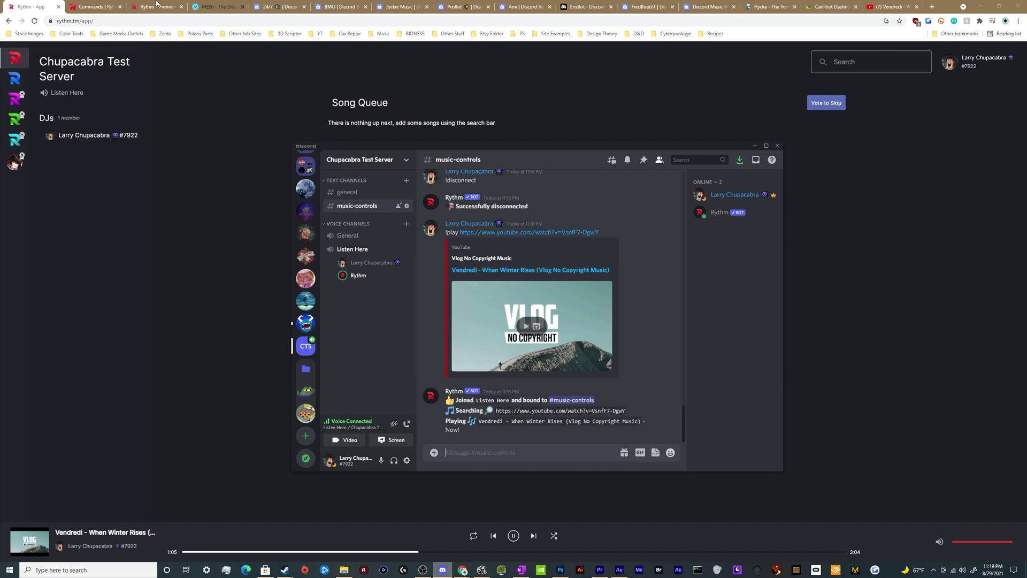
click(291, 194)
key(ctrl+Tab)
scroll(291, 194, down, 2)
scroll(291, 197, down, 9)
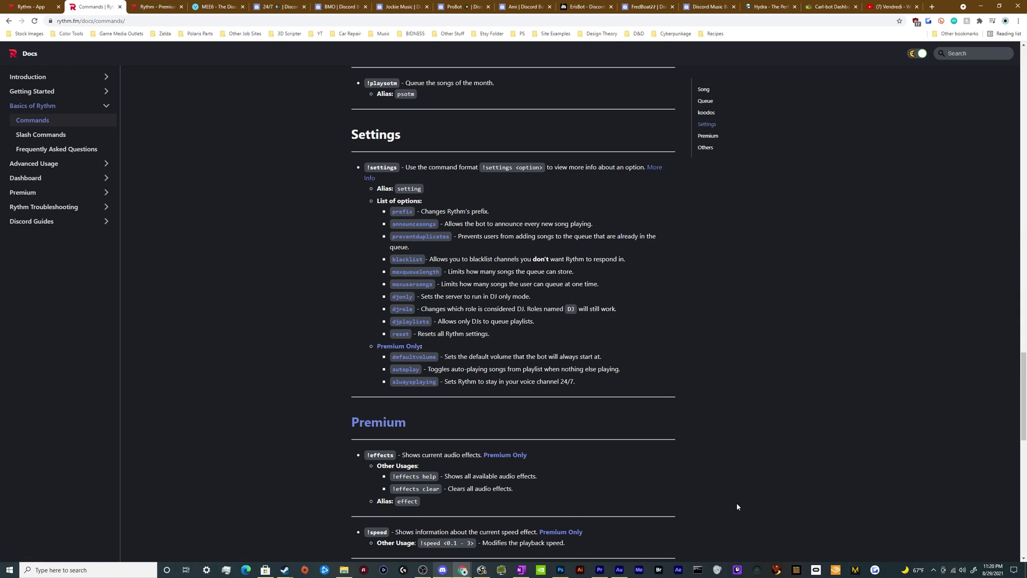
- In Discord, check the server owner's roles and send !settings djrole Music Control to change Rythm's DJ role
click(443, 569)
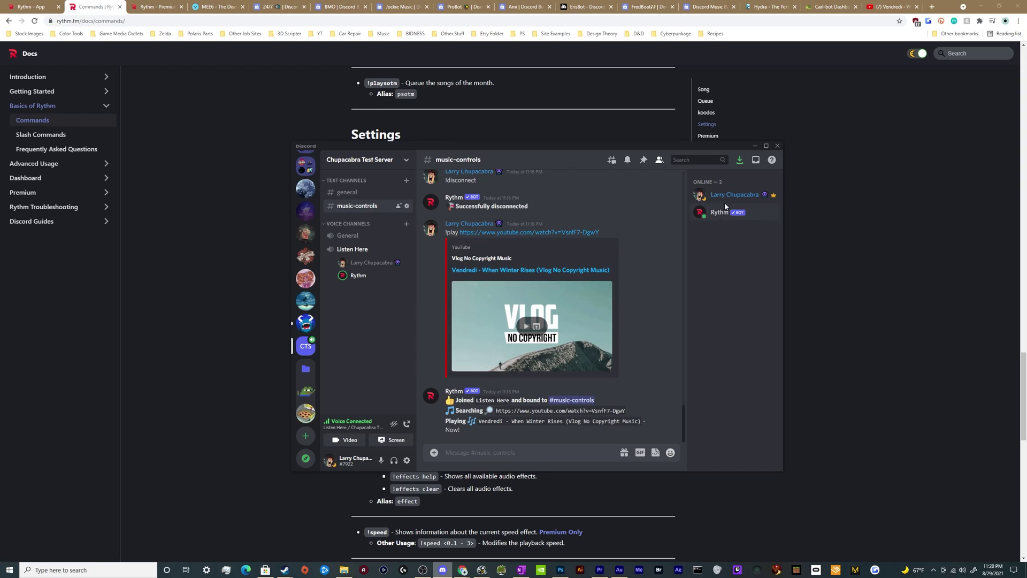
click(722, 195)
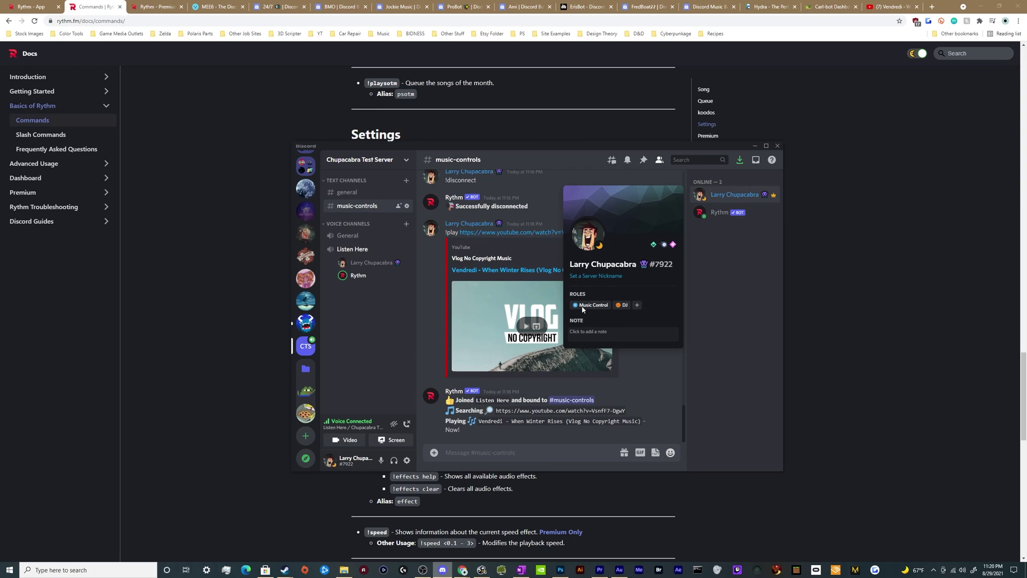
click(572, 454)
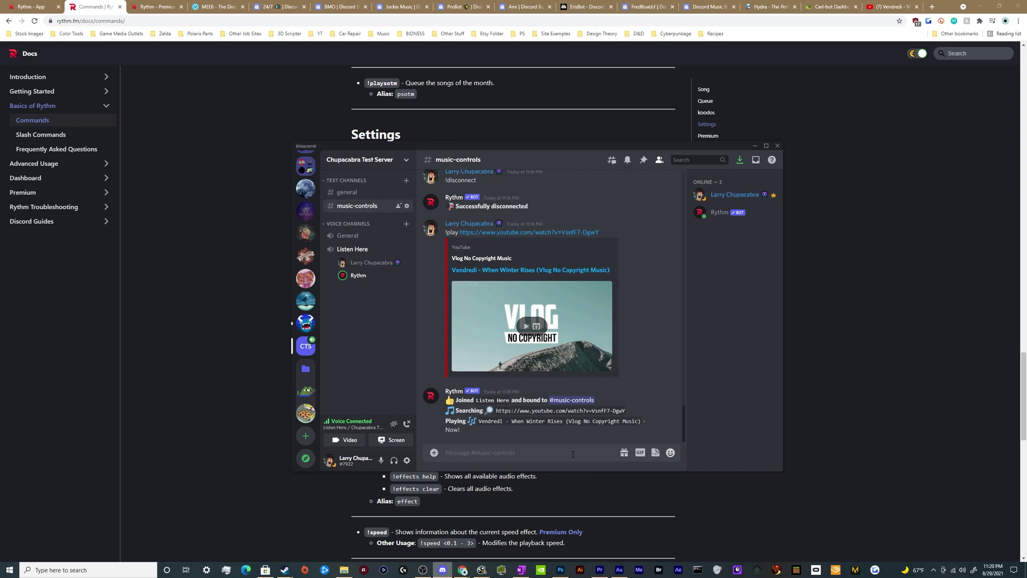
text(!settings djrole Music Control)
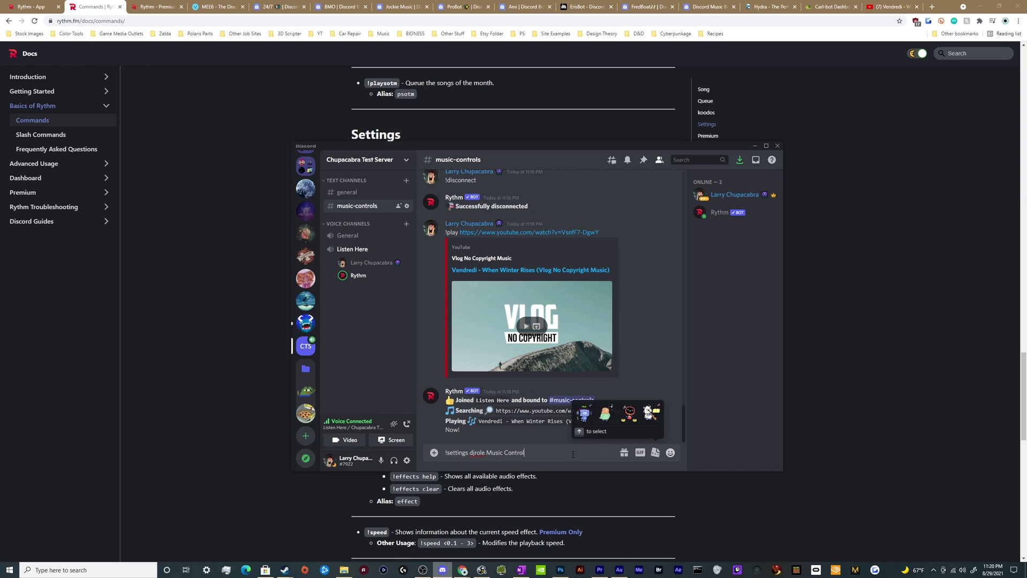
key(Return)
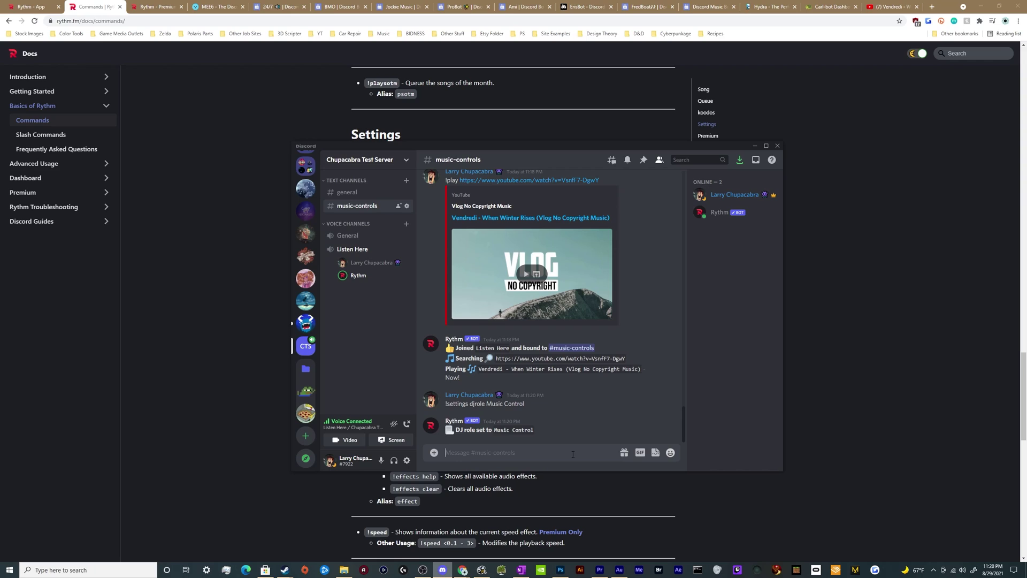
- Return to Rythm's command documentation in the browser and review the command sections from Song through Premium
click(247, 462)
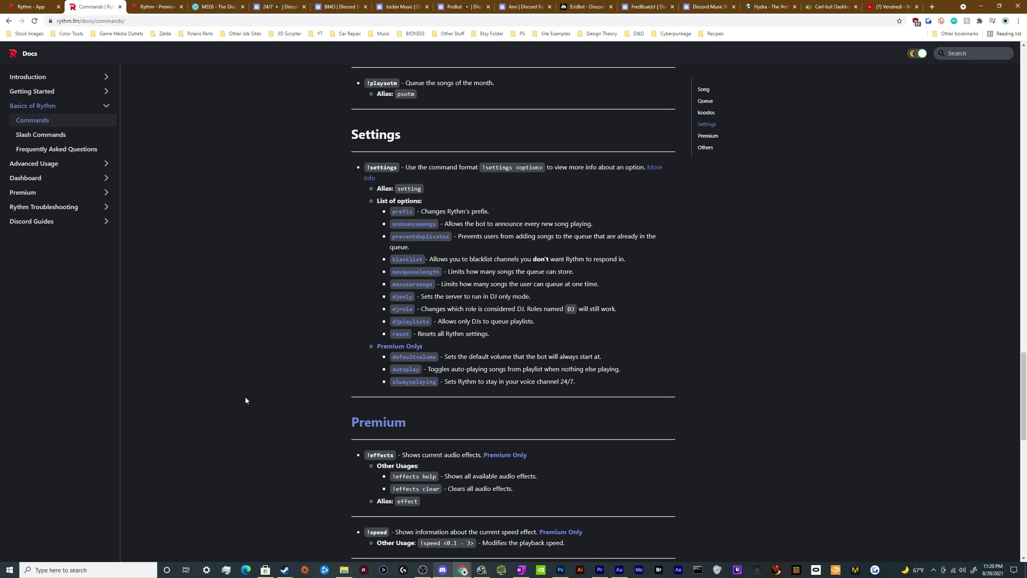
scroll(244, 366, up, 10)
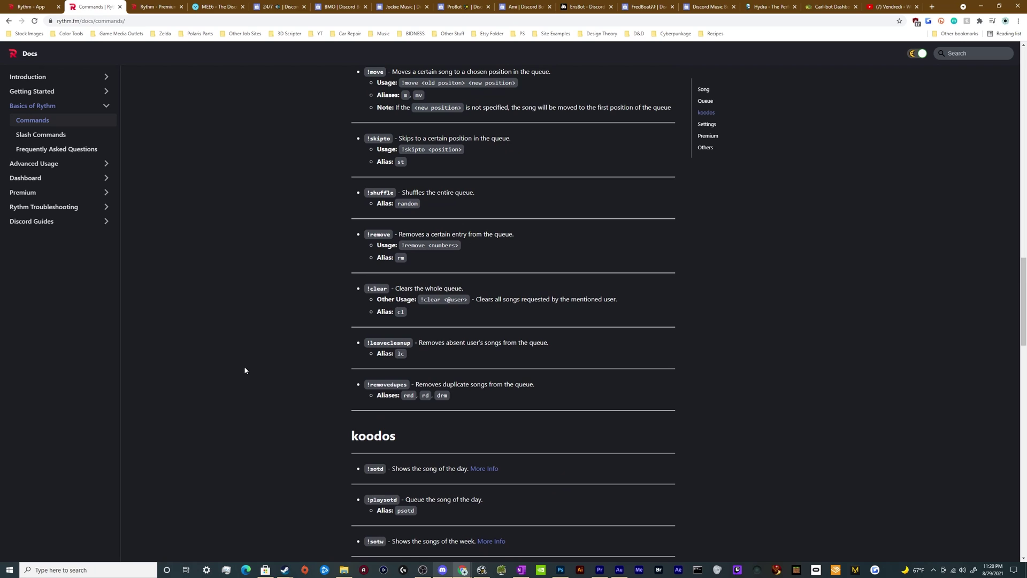
scroll(347, 208, up, 5)
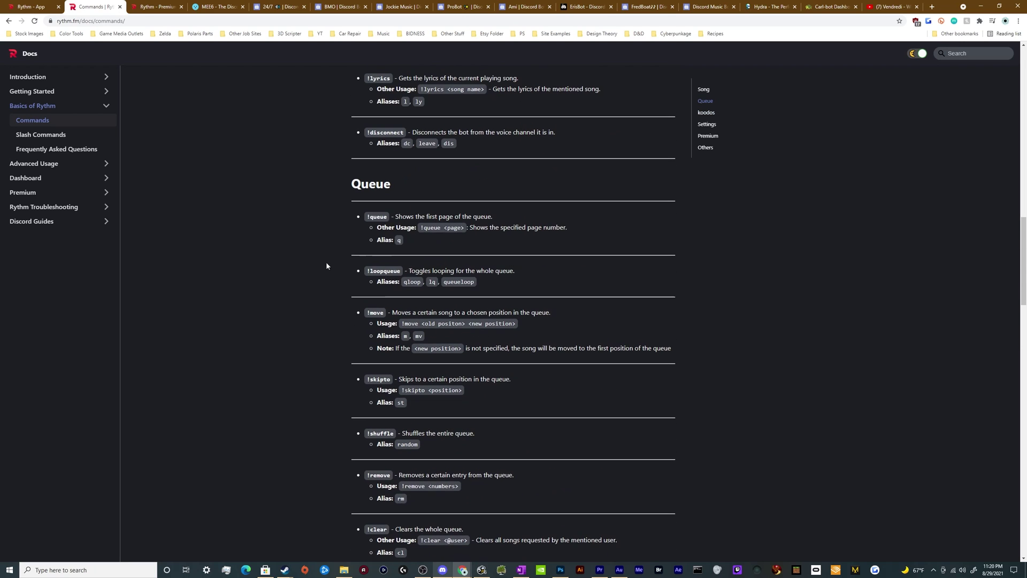
scroll(361, 212, up, 20)
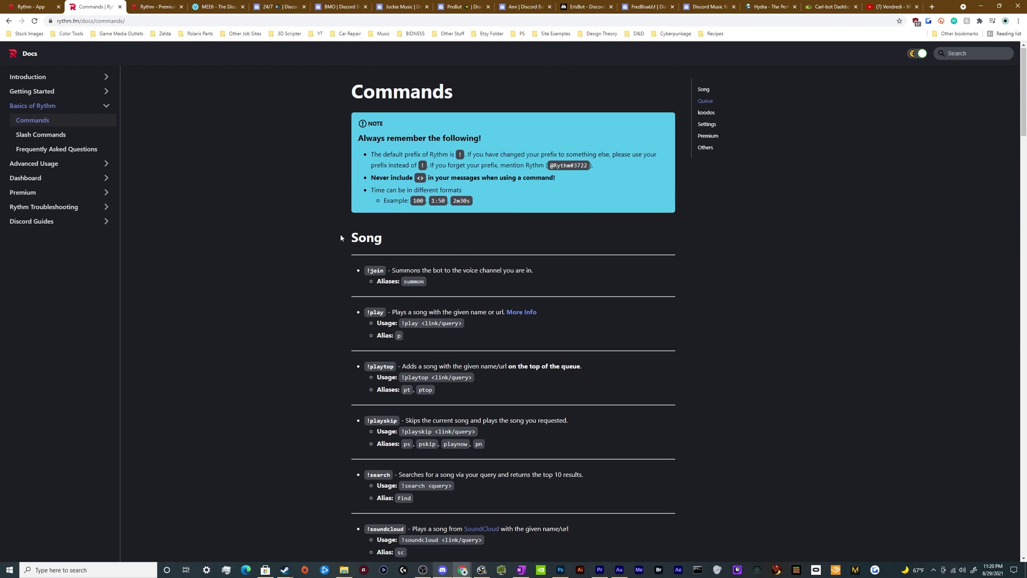
scroll(341, 237, down, 20)
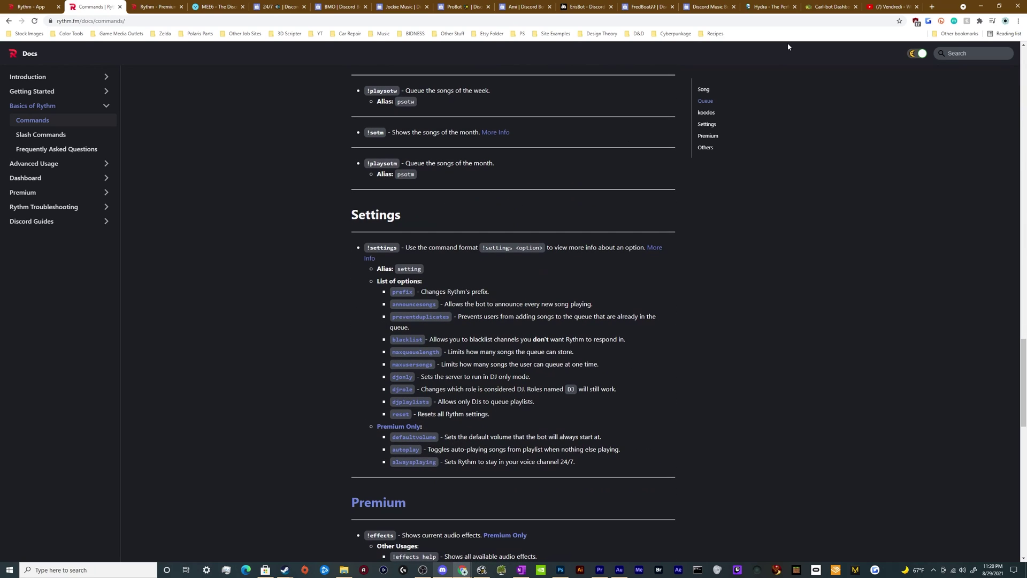
click(708, 136)
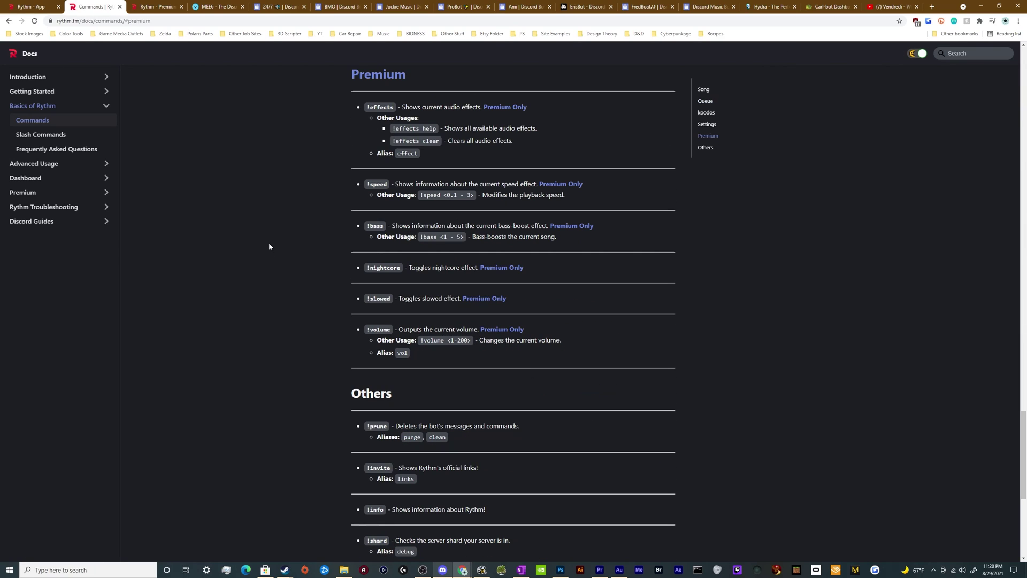
scroll(658, 192, down, 1)
scroll(658, 195, up, 1)
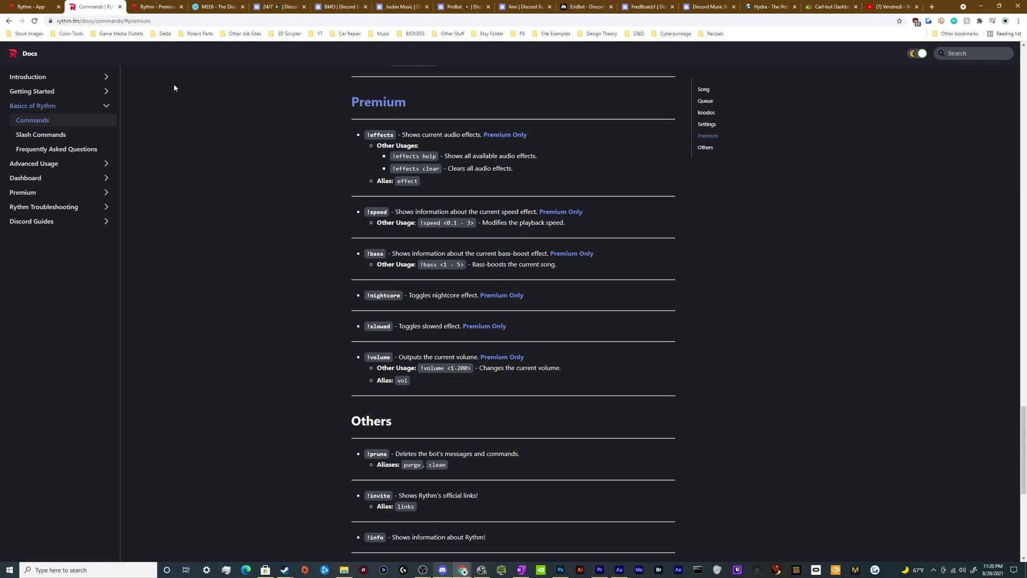
- Review the Rythm Premium page, covering its feature list, pricing plans and frequently asked questions
click(155, 7)
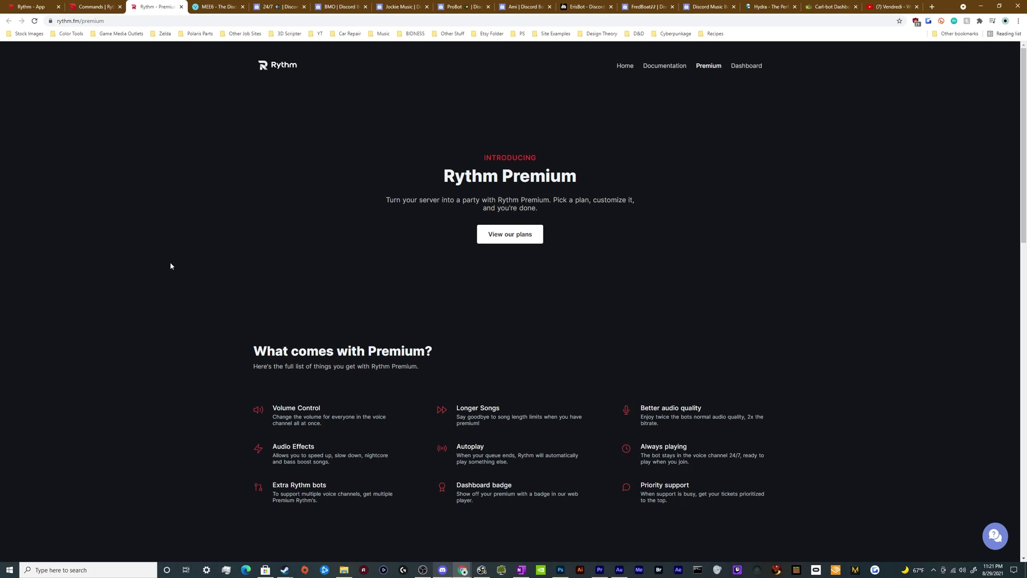
scroll(150, 287, down, 2)
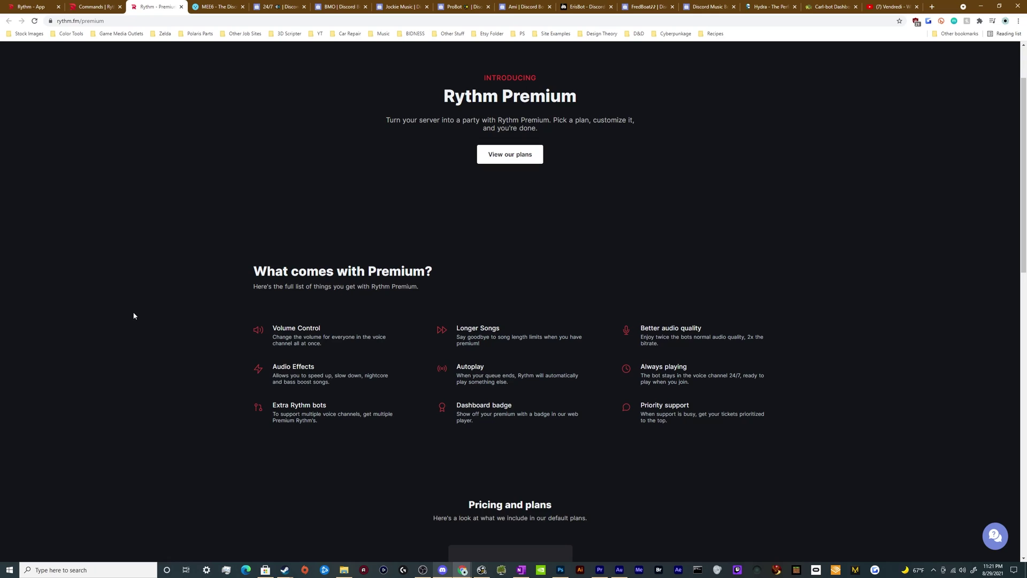
scroll(113, 255, down, 7)
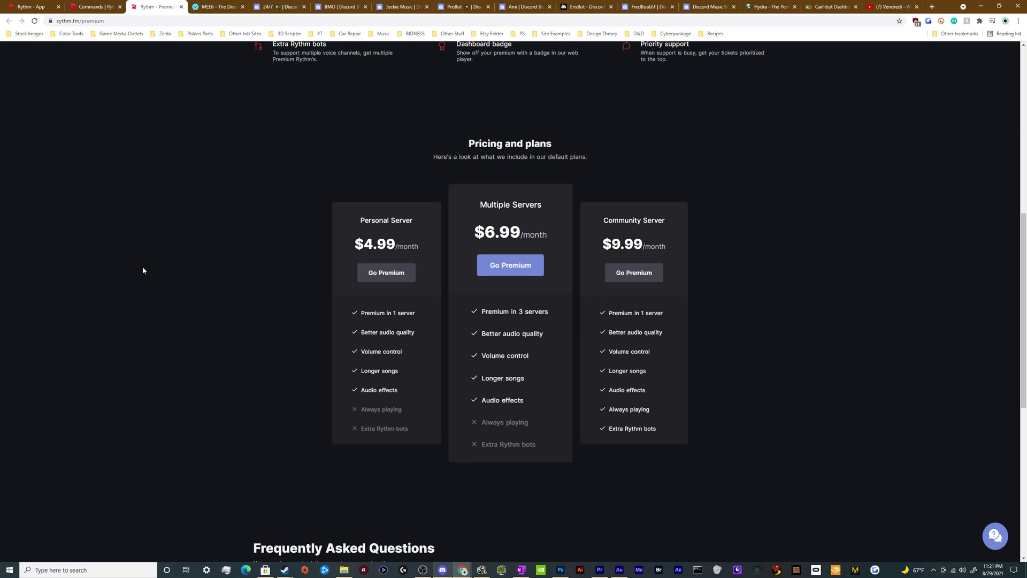
scroll(143, 267, down, 7)
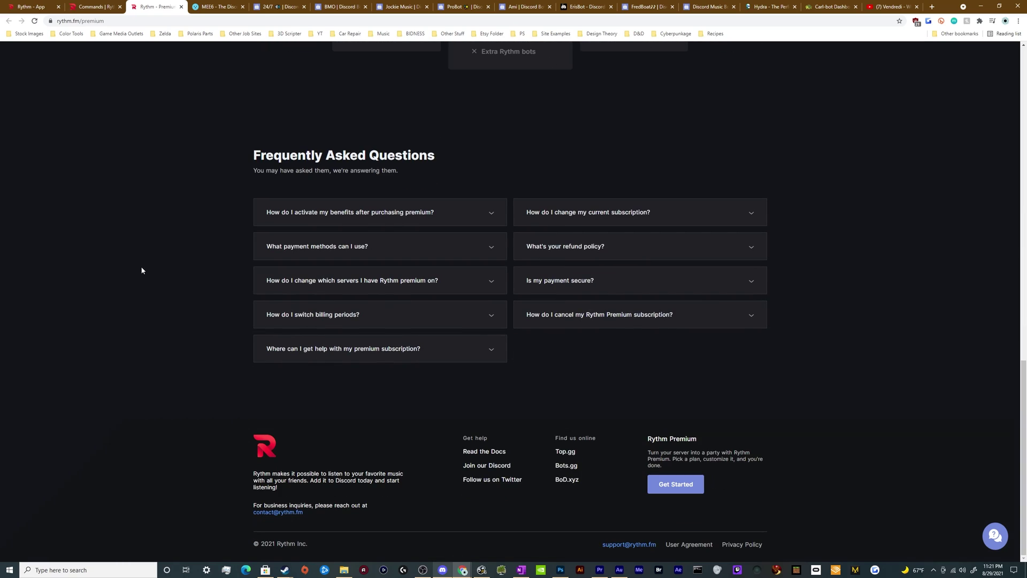
scroll(141, 271, up, 15)
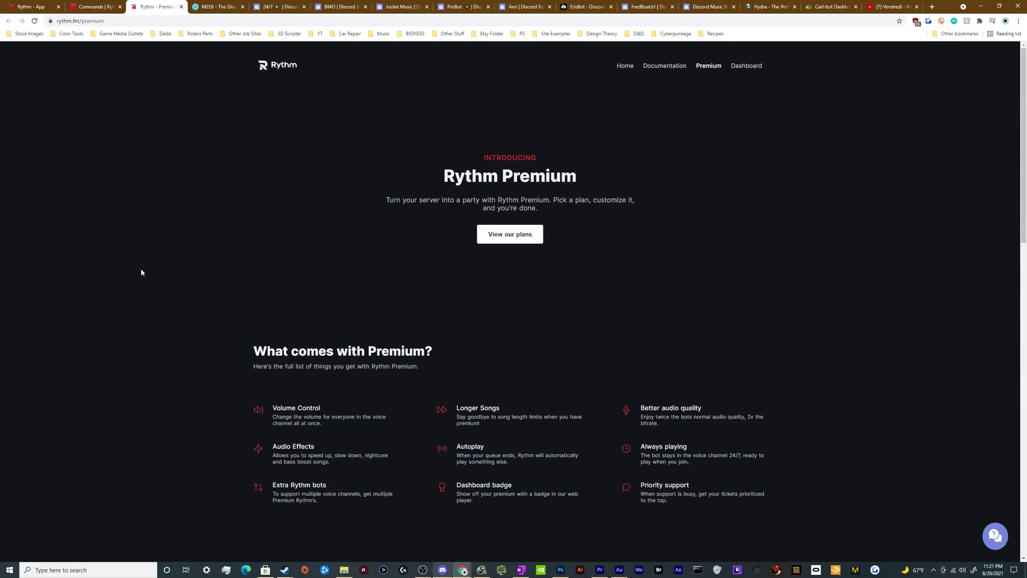
- Go from the Rythm web dashboard to the rythm.fm home page by shortening the address
click(49, 6)
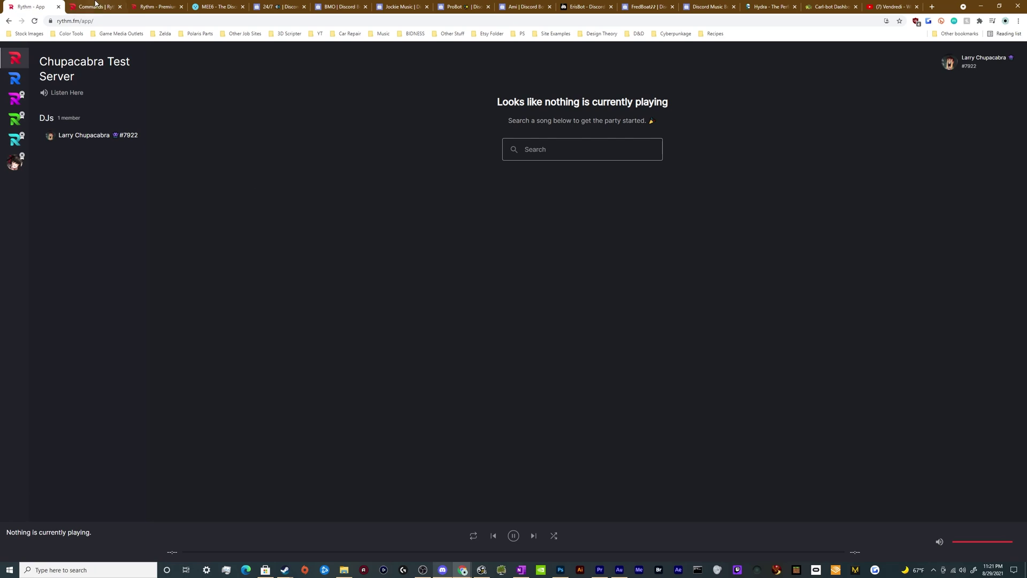
drag(80, 21, 126, 23)
key(BackSpace)
key(Return)
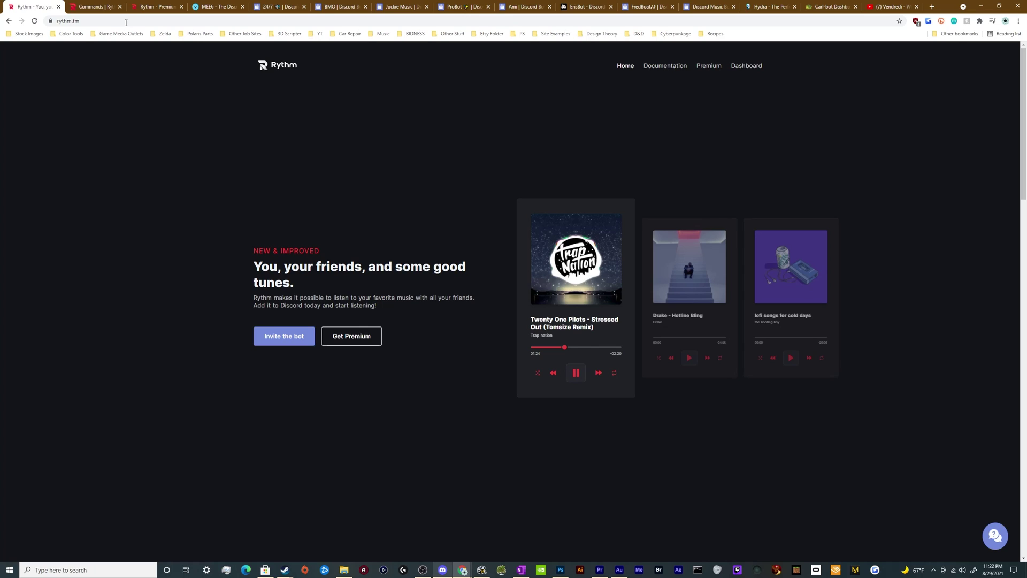
- Review the Commands documentation again from its opening note through the Song and Queue commands
click(91, 6)
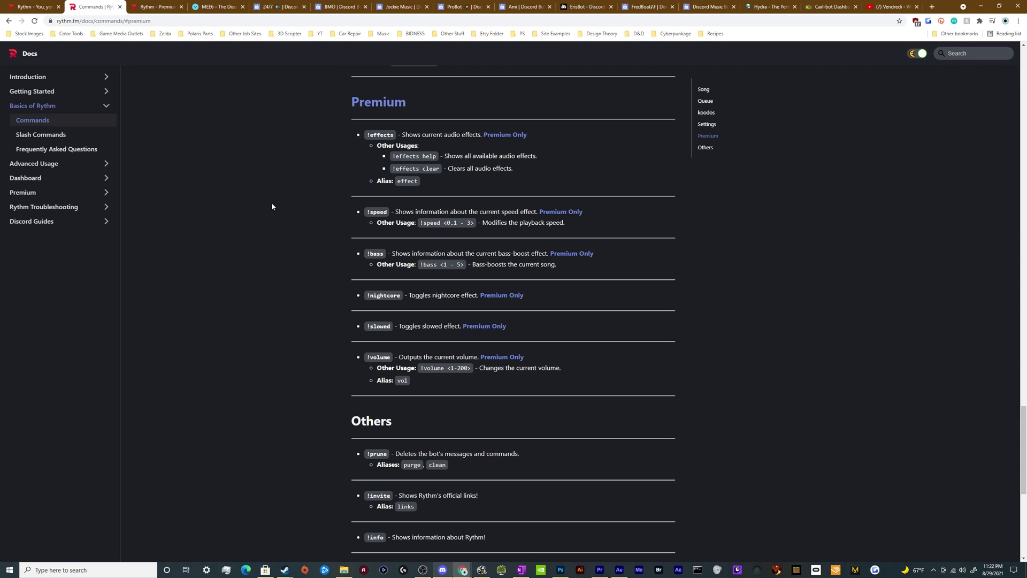
scroll(271, 203, up, 7)
scroll(271, 203, up, 20)
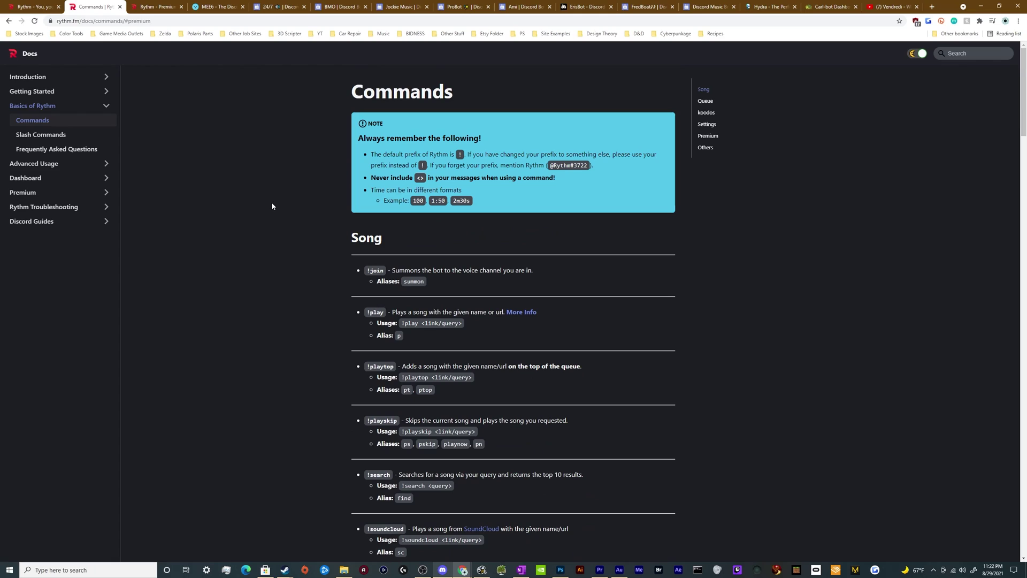
scroll(300, 292, down, 20)
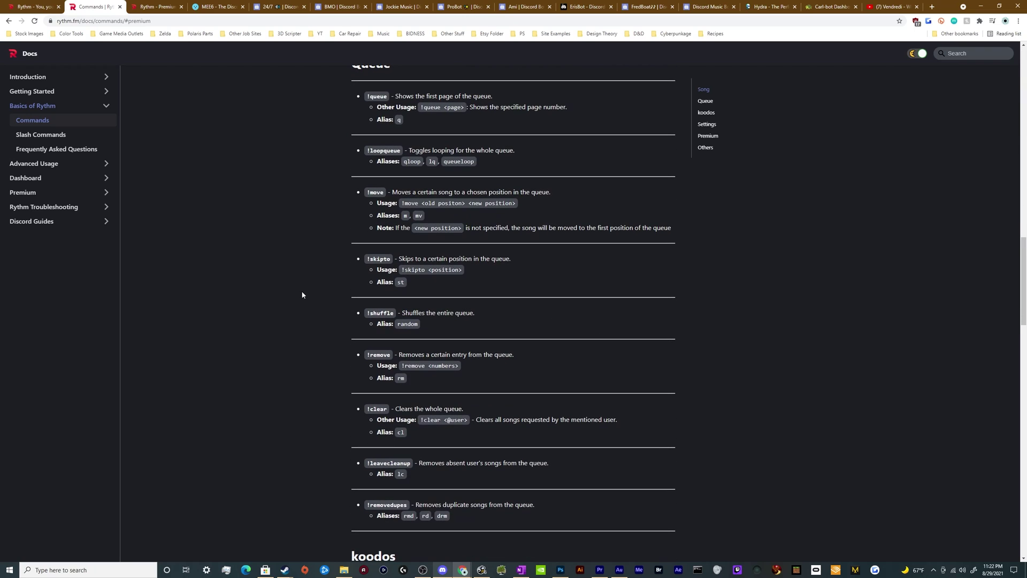